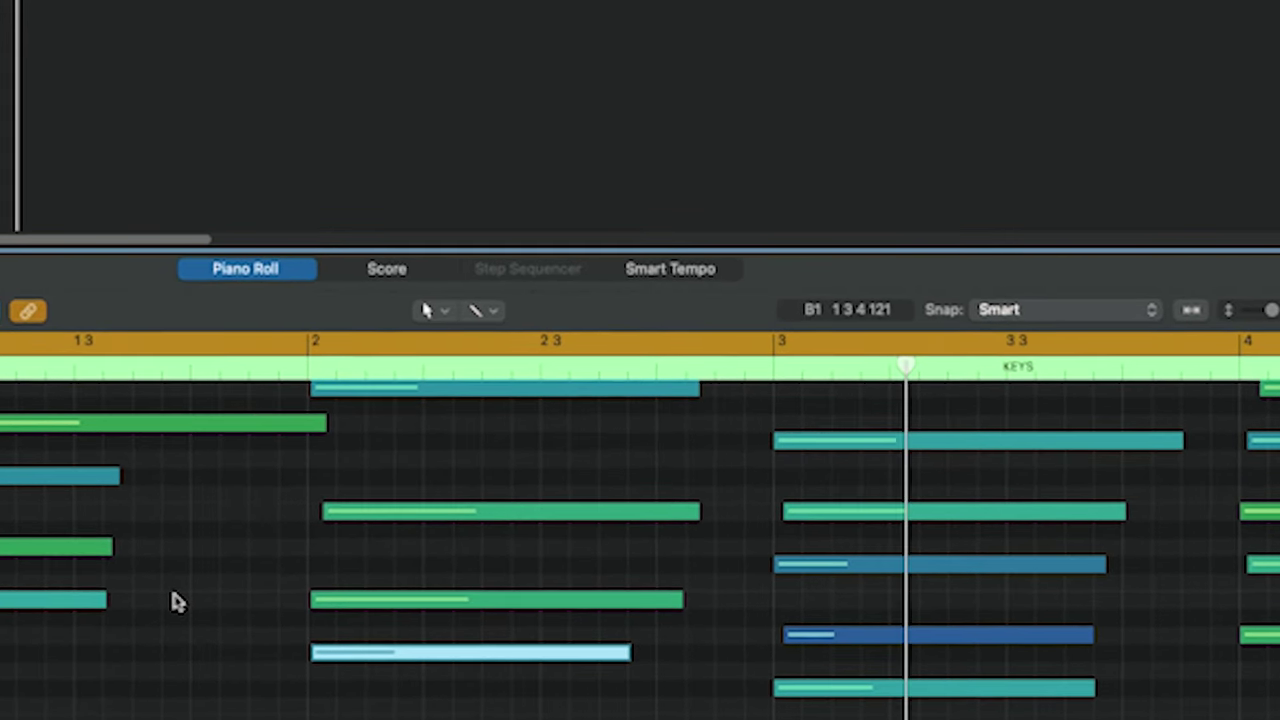
Step: Repeat the four-bar KEYS region so the part continues from bar 5 up to bar 9
{"action": "scroll", "coordinate": [801, 492], "scroll_direction": "up", "scroll_amount": 4}
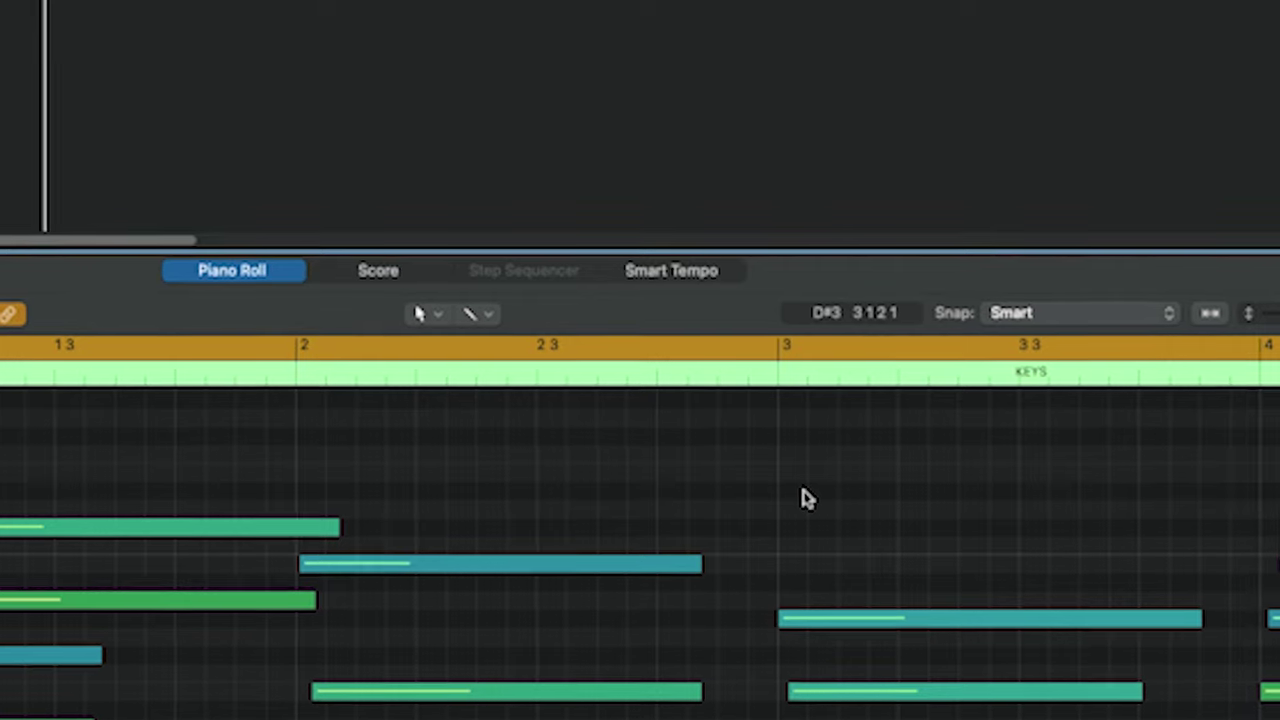
{"action": "scroll", "coordinate": [805, 498], "scroll_direction": "down", "scroll_amount": 4}
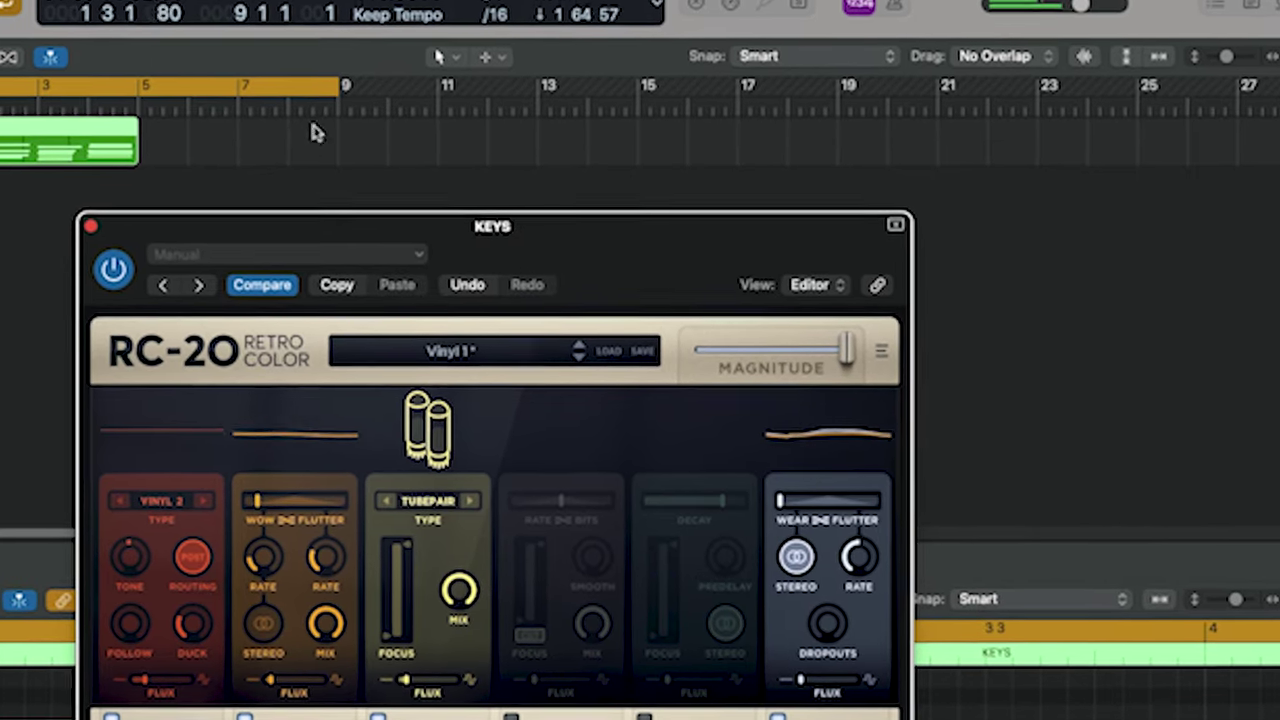
{"action": "mouse_move", "coordinate": [340, 85]}
{"action": "left_mouse_down"}
{"action": "mouse_move", "coordinate": [328, 88]}
{"action": "mouse_move", "coordinate": [327, 71]}
{"action": "left_mouse_up"}
{"action": "left_click", "coordinate": [56, 133]}
{"action": "key", "text": "super+r"}
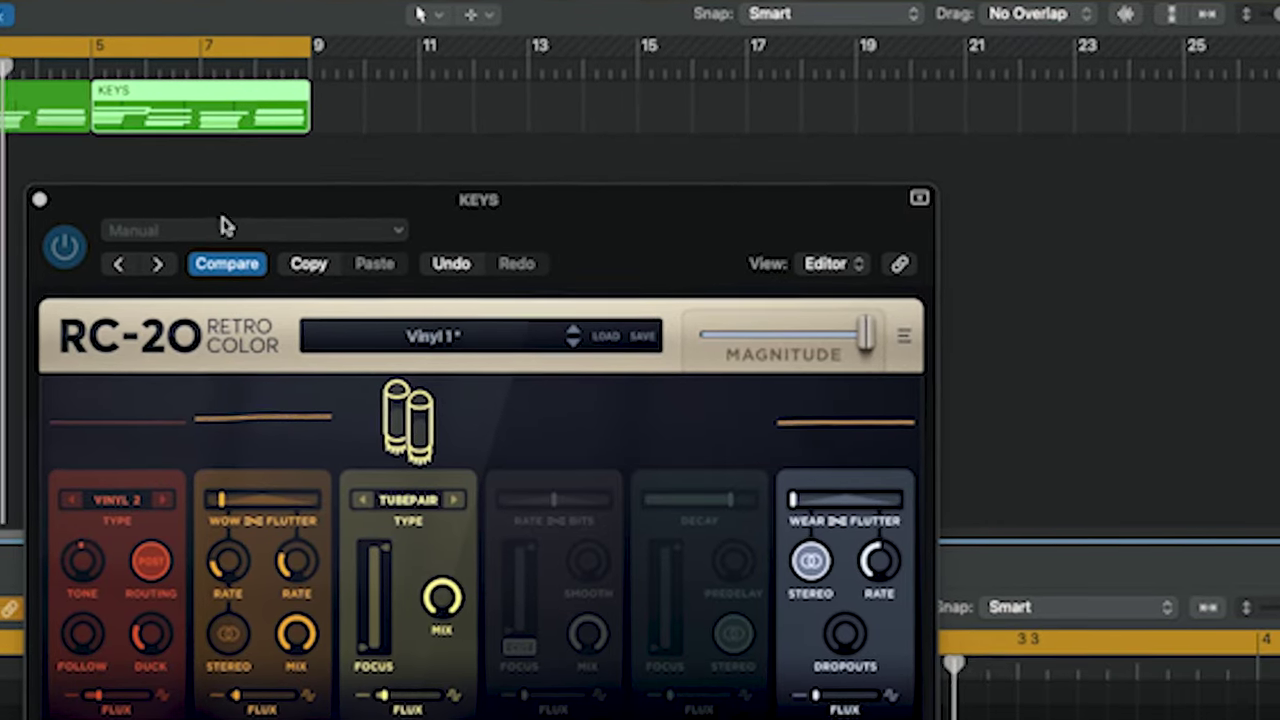
Step: Adjust RC-20's Wow/Flutter section and raise the left delay's low cut on the KEYS track
{"action": "left_click", "coordinate": [262, 712]}
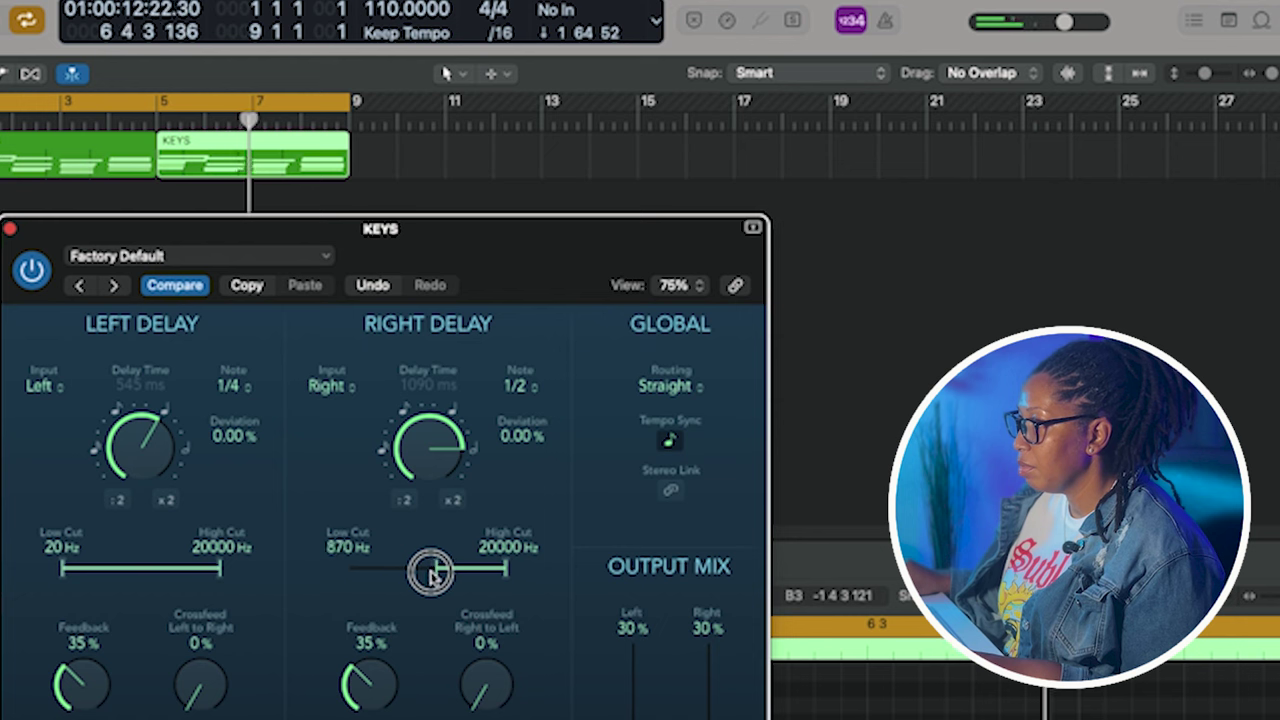
{"action": "left_click_drag", "start_coordinate": [66, 572], "coordinate": [110, 572]}
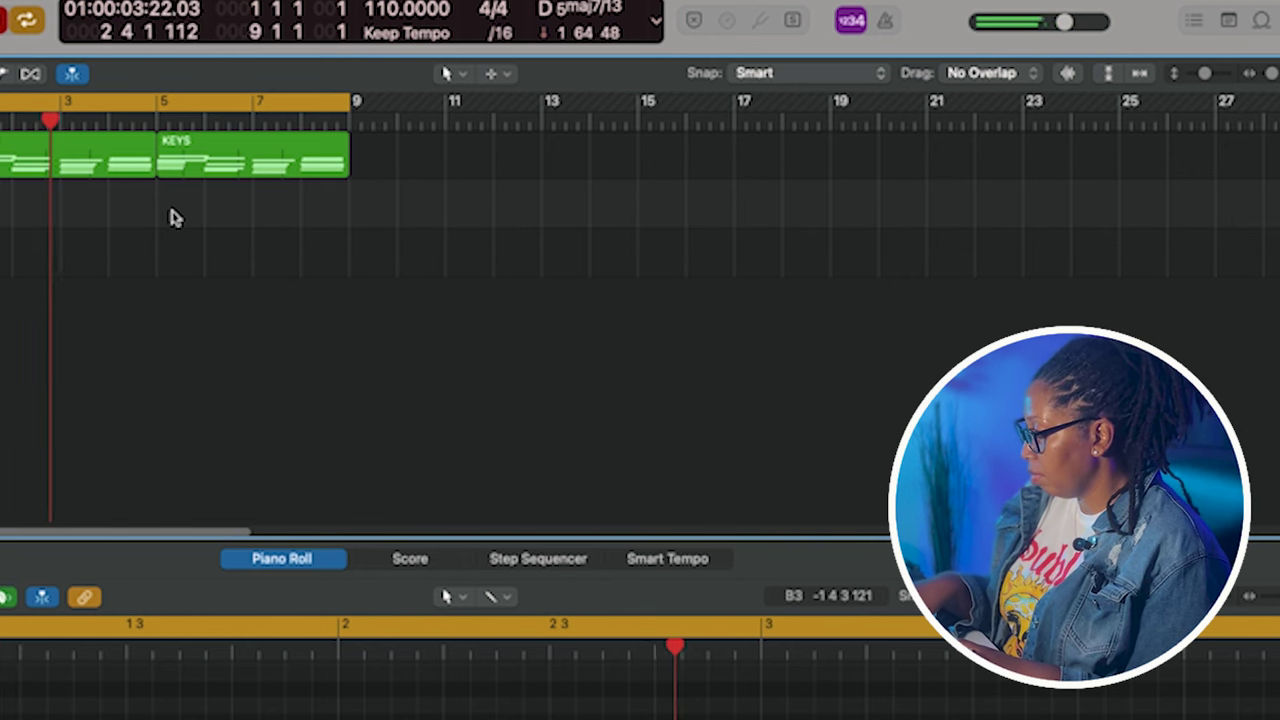
Step: Discard the looped FLUTE take and record a new flute melody across the cycle up to bar 9
{"action": "key", "text": "space"}
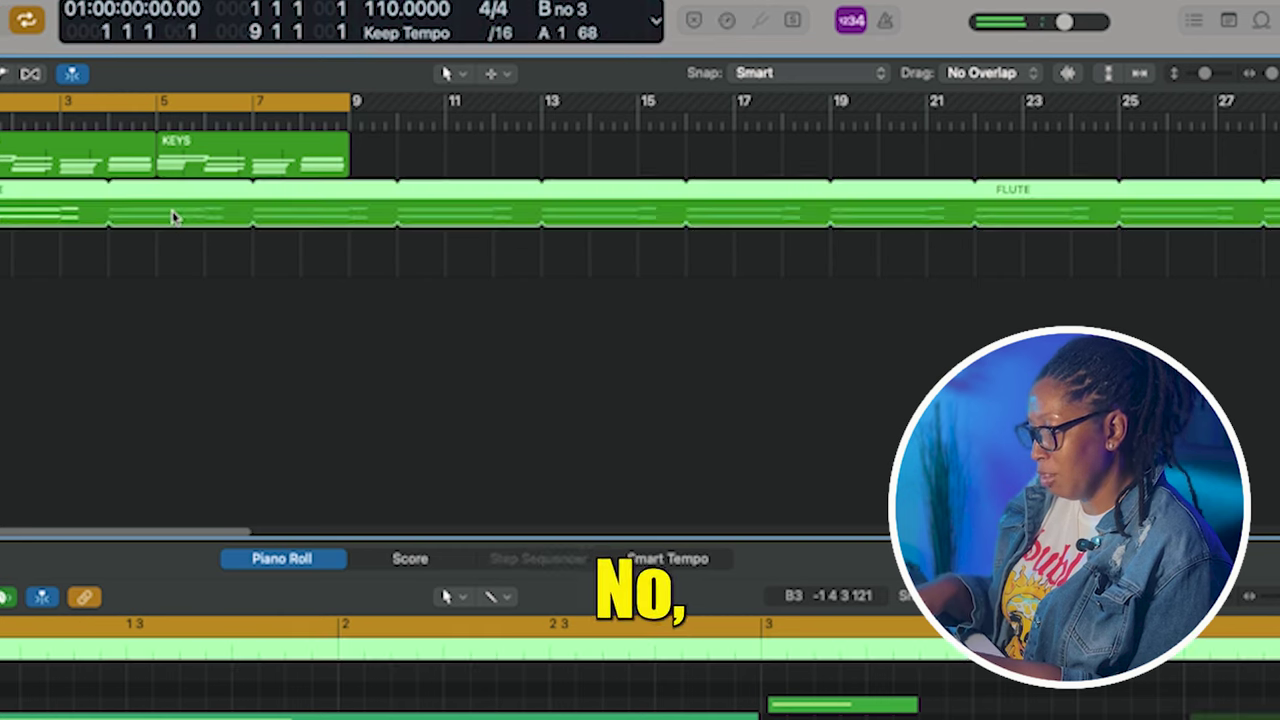
{"action": "key", "text": "Delete"}
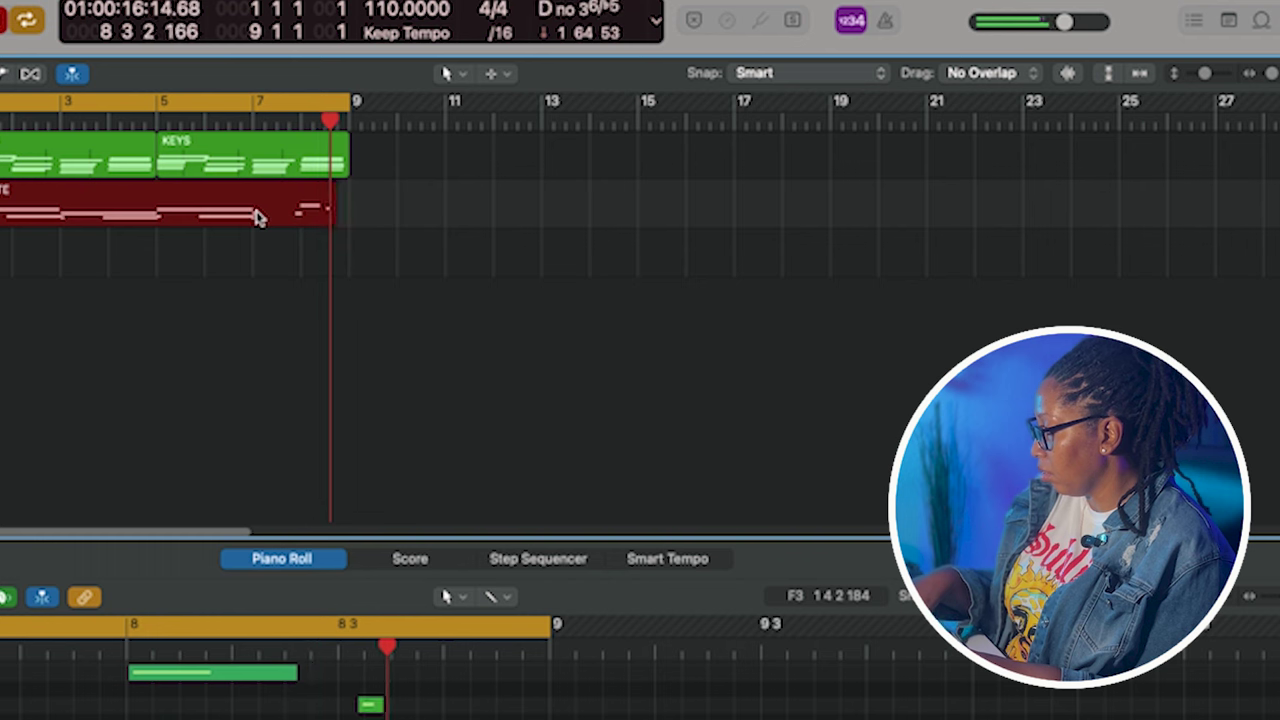
{"action": "key", "text": "space"}
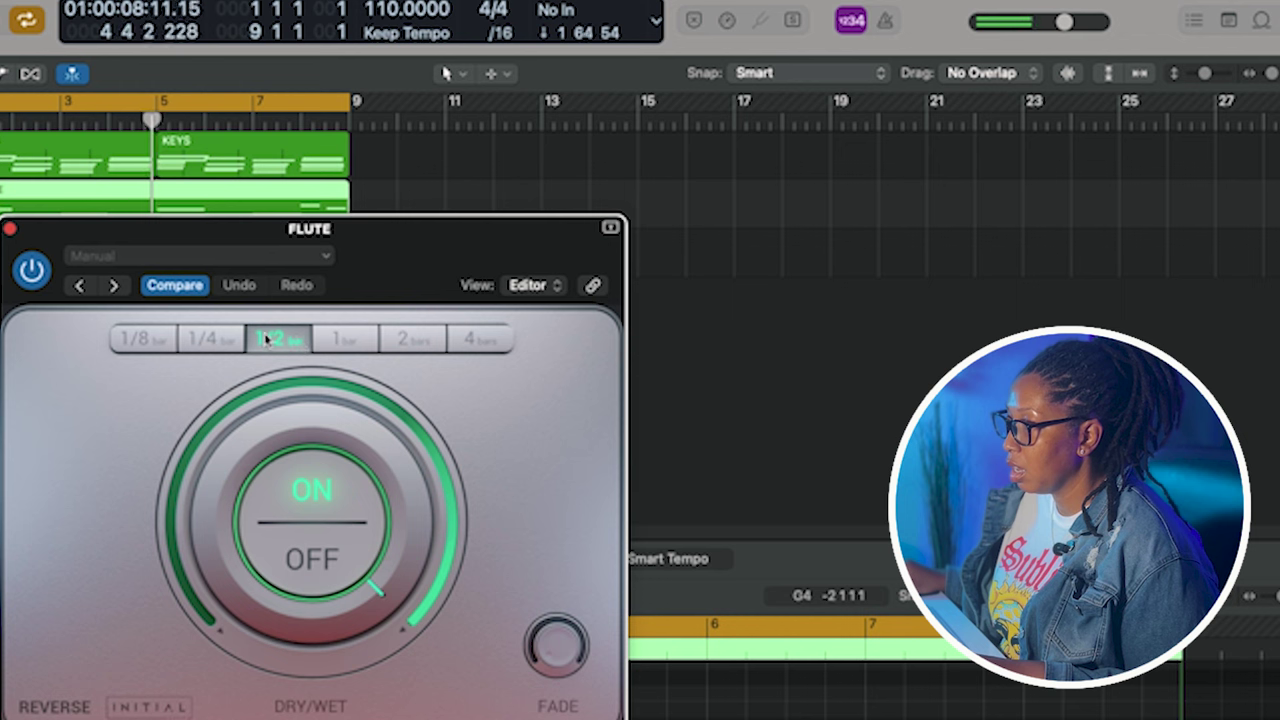
Step: Set Effectrix on the FLUTE track to 1/16 tempo and draw Reverse blocks over steps 17 to 21 and a shorter stretch before them
{"action": "left_click", "coordinate": [10, 232]}
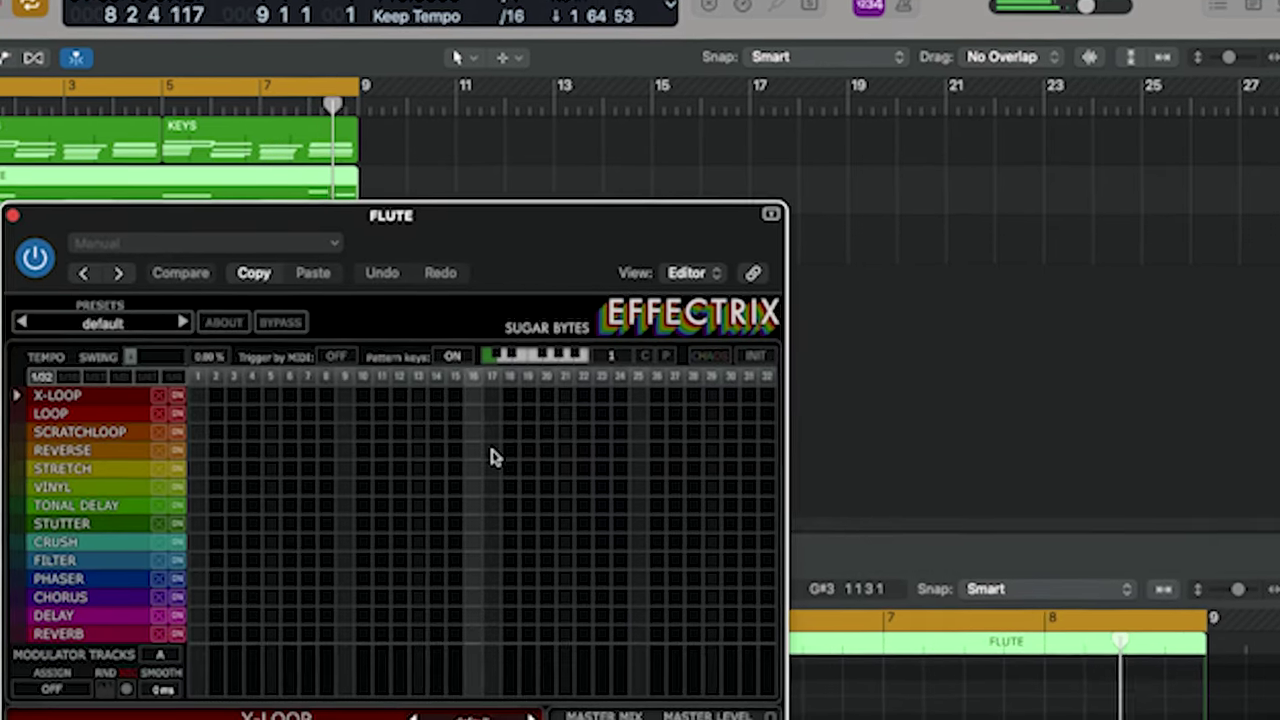
{"action": "left_click_drag", "start_coordinate": [495, 441], "coordinate": [586, 444]}
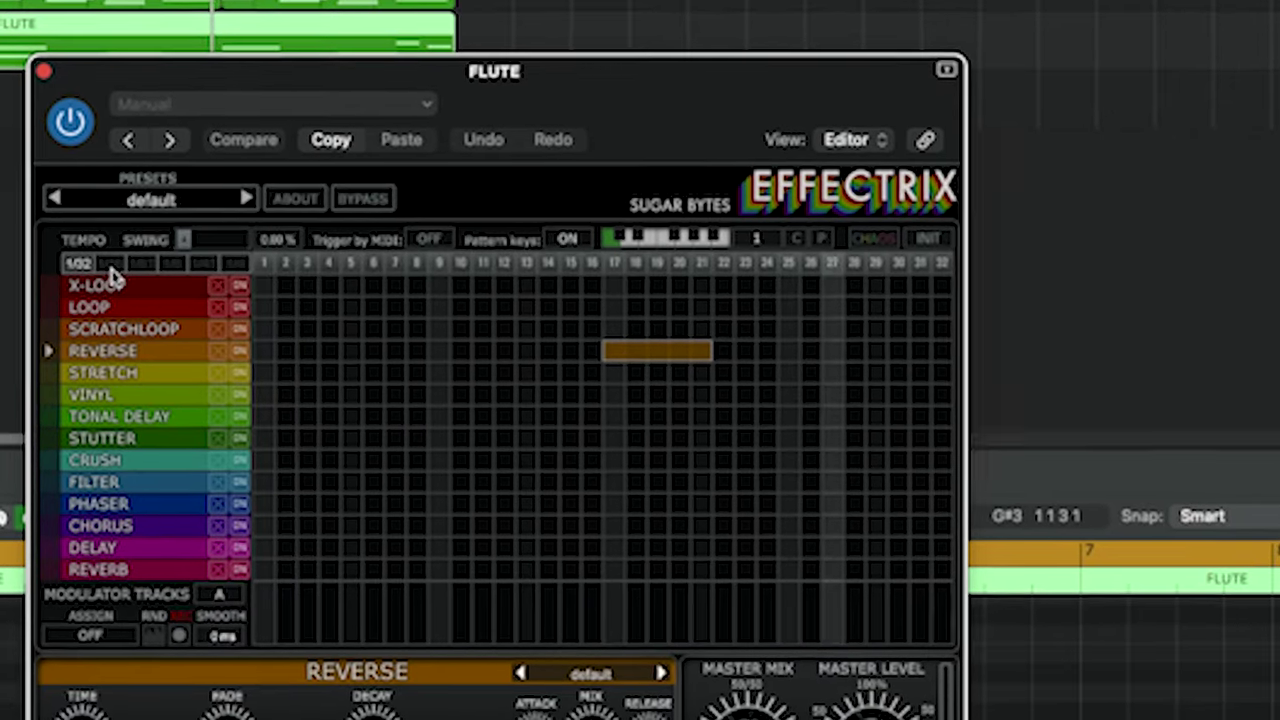
{"action": "left_click", "coordinate": [108, 270]}
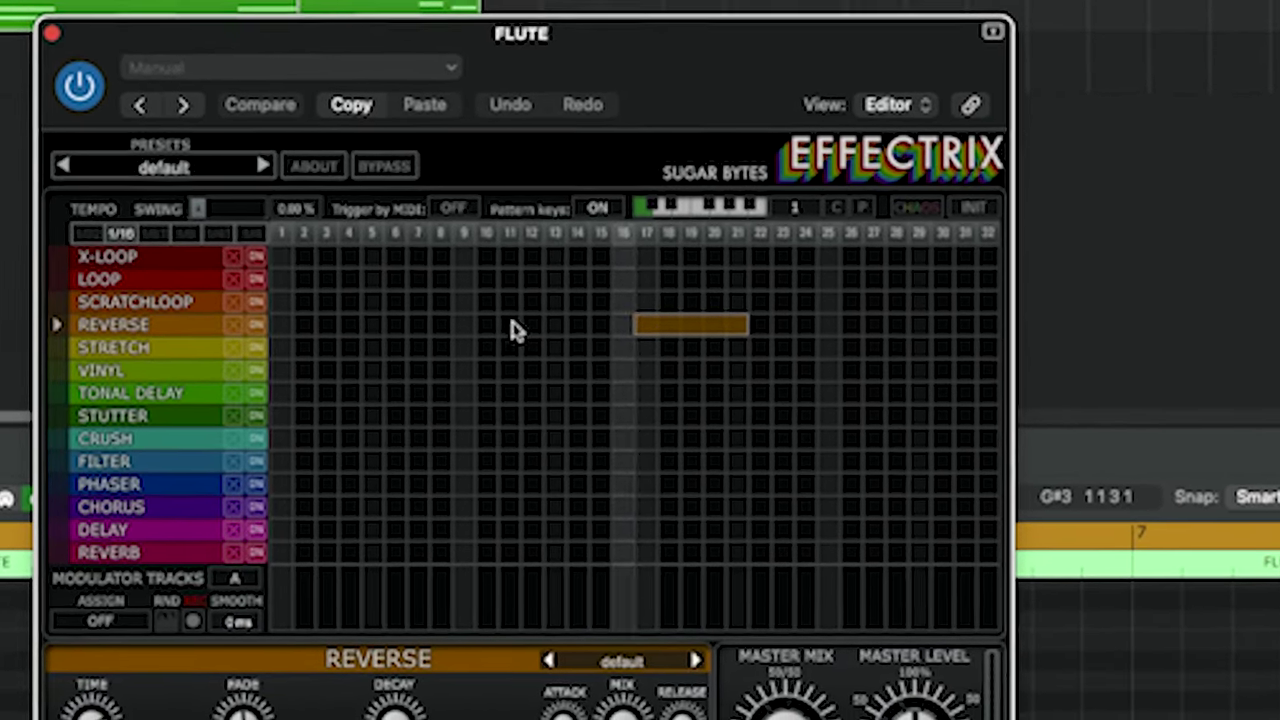
{"action": "left_click_drag", "start_coordinate": [500, 336], "coordinate": [536, 336]}
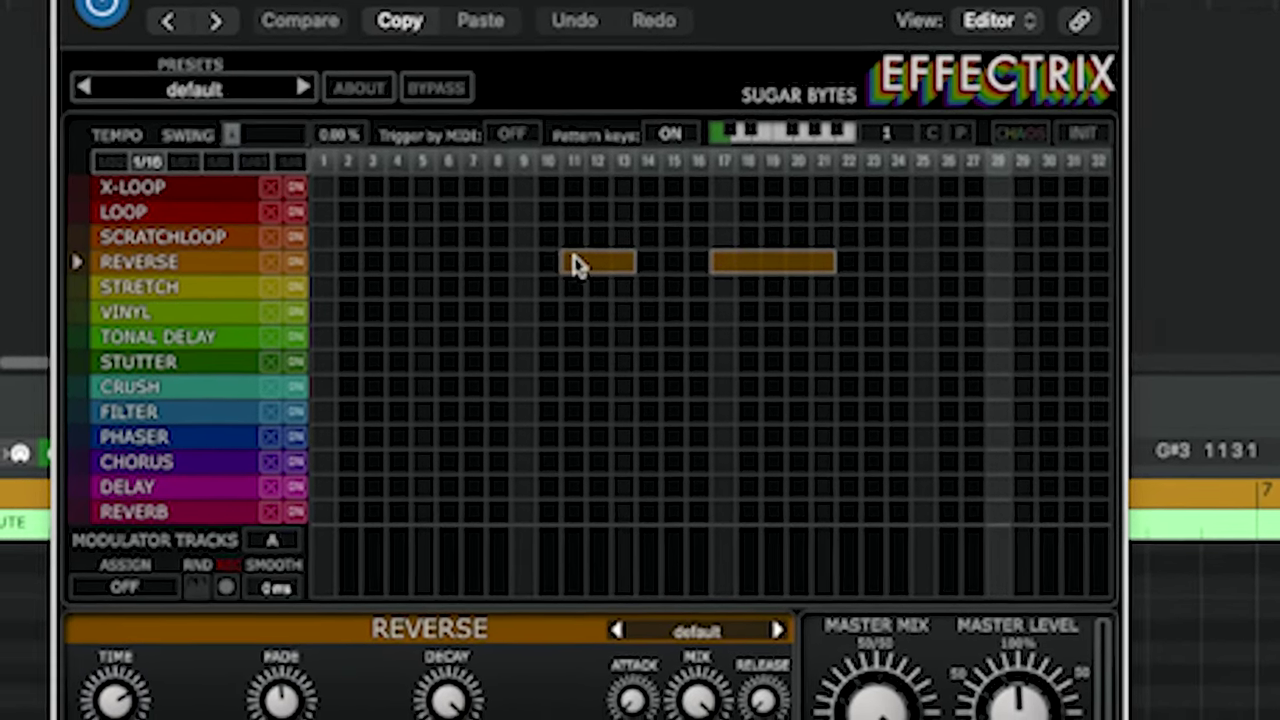
{"action": "double_click", "coordinate": [562, 273]}
{"action": "left_click_drag", "start_coordinate": [517, 273], "coordinate": [578, 251]}
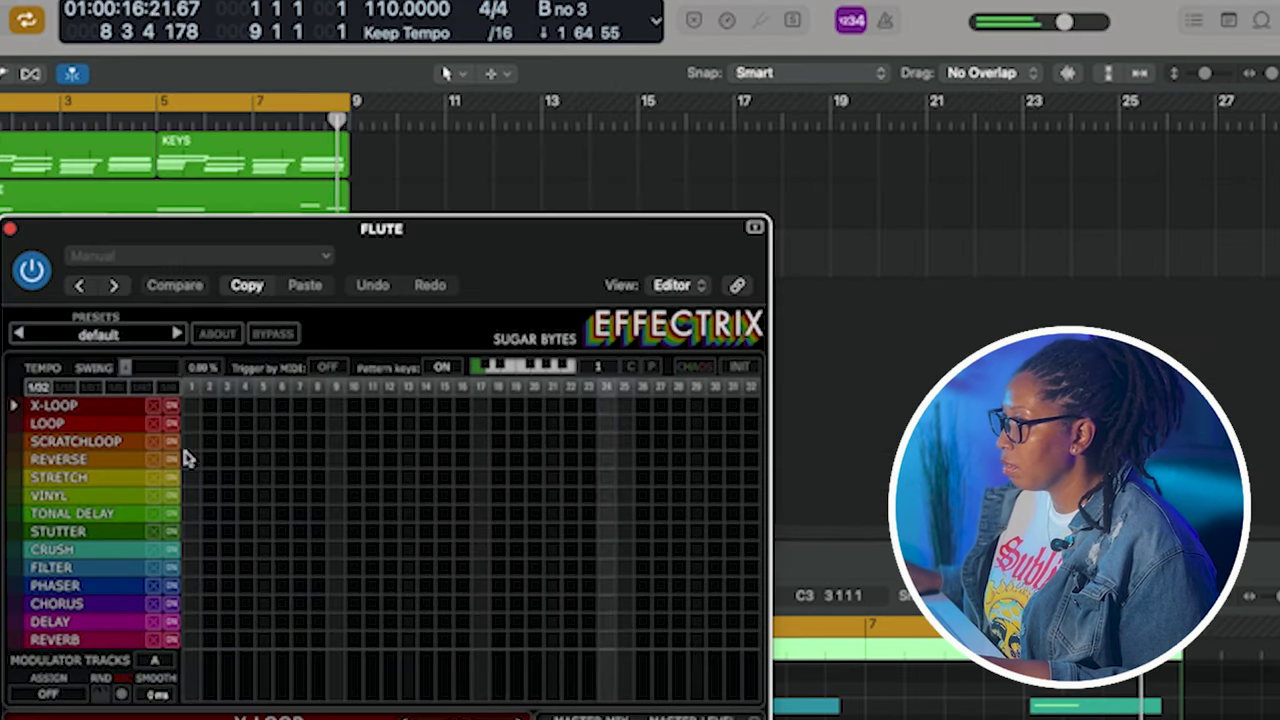
Step: Program Effectrix Filter blocks at 1/16 tempo on steps 1 to 3, 9 to 11 and about 18 to 19
{"action": "left_click_drag", "start_coordinate": [191, 569], "coordinate": [238, 582]}
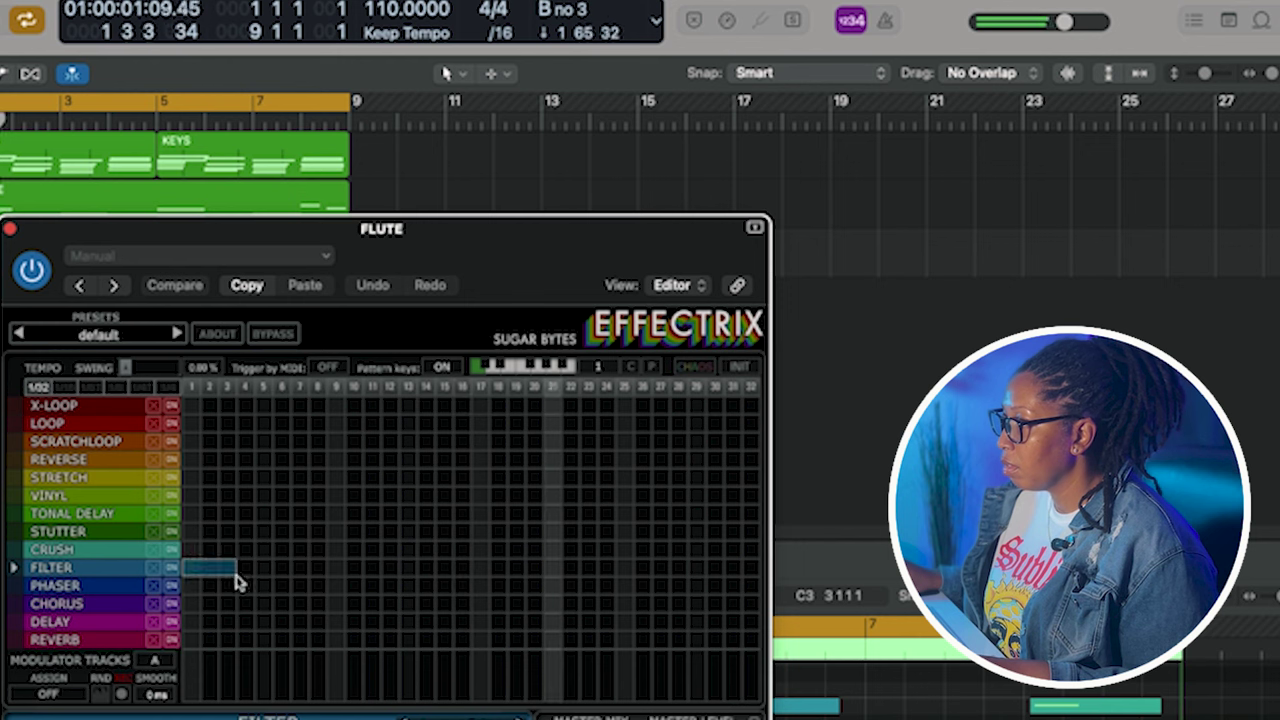
{"action": "left_click", "coordinate": [64, 388]}
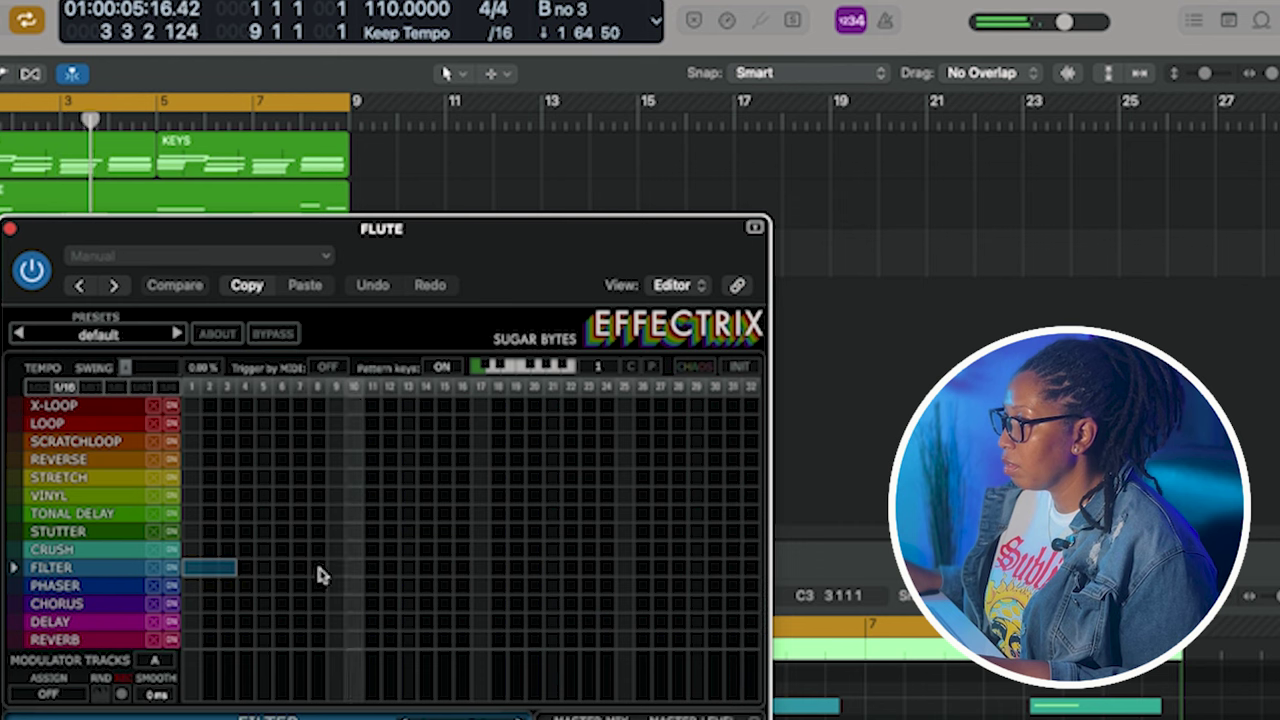
{"action": "left_click_drag", "start_coordinate": [332, 572], "coordinate": [373, 568]}
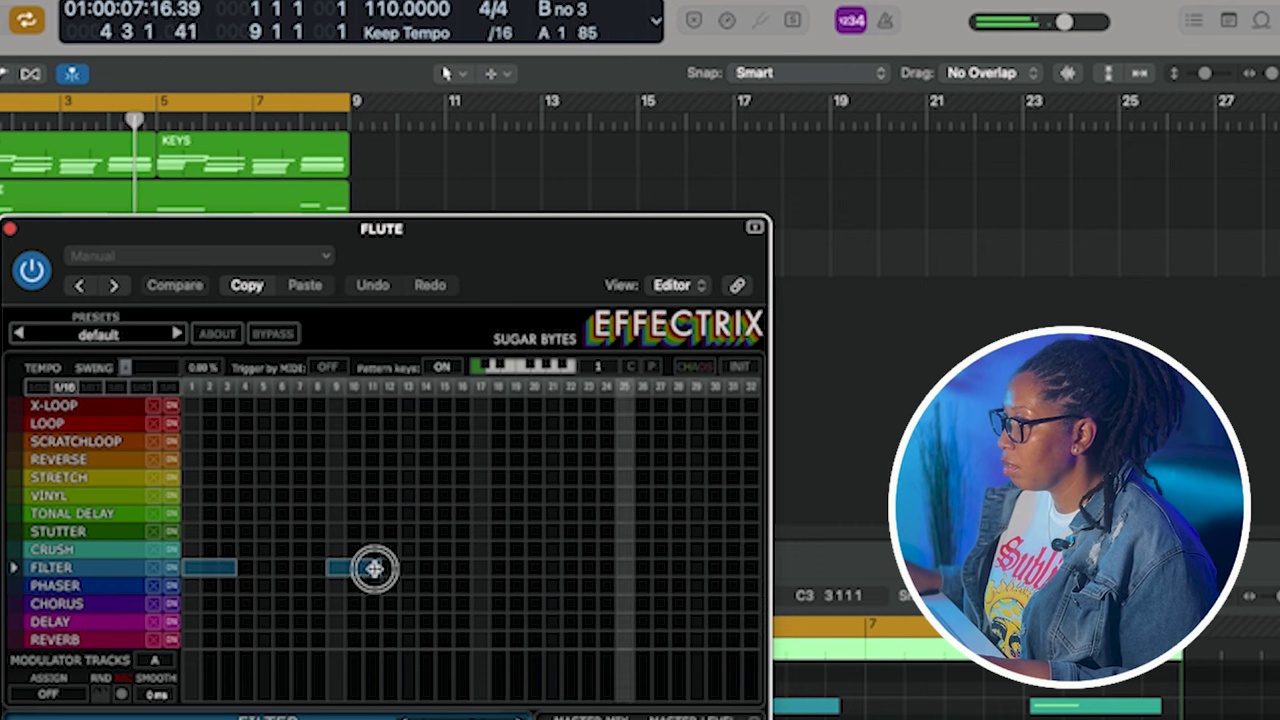
{"action": "left_click_drag", "start_coordinate": [496, 572], "coordinate": [524, 573]}
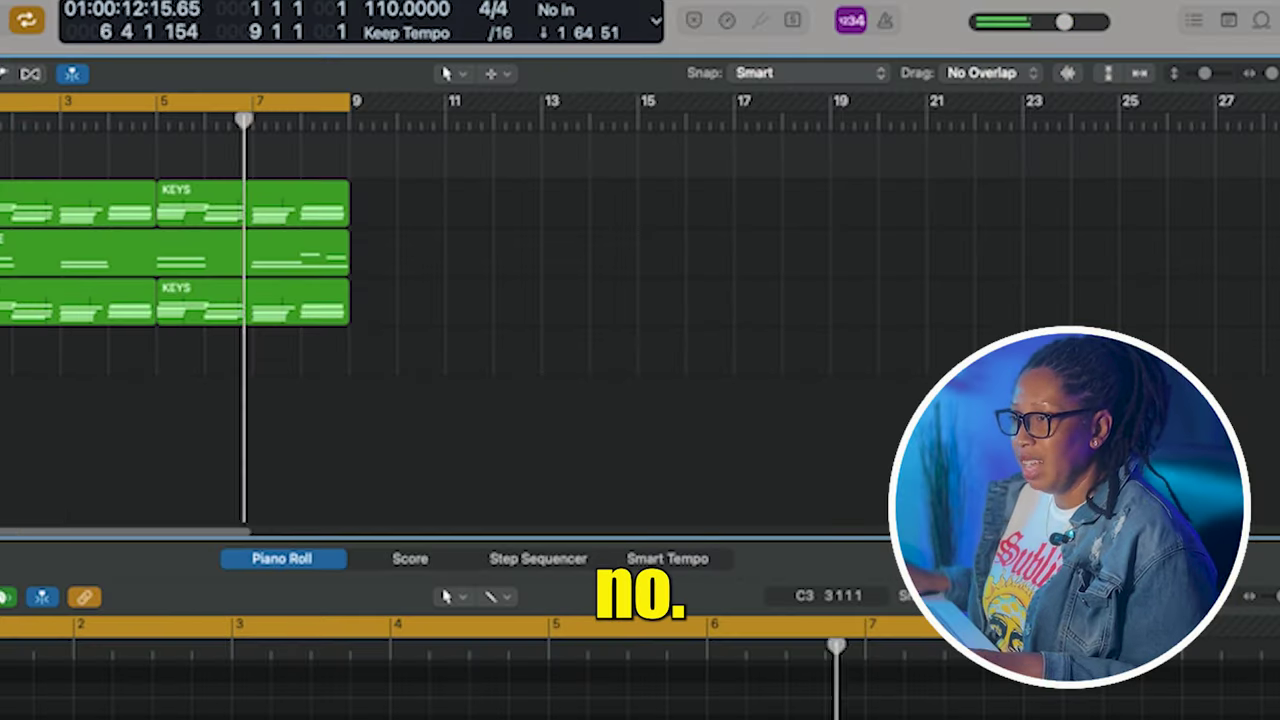
Step: Soften the GUITAR track in Channel EQ with a 184 Hz low cut and a 1450 Hz high cut
{"action": "key", "text": "space"}
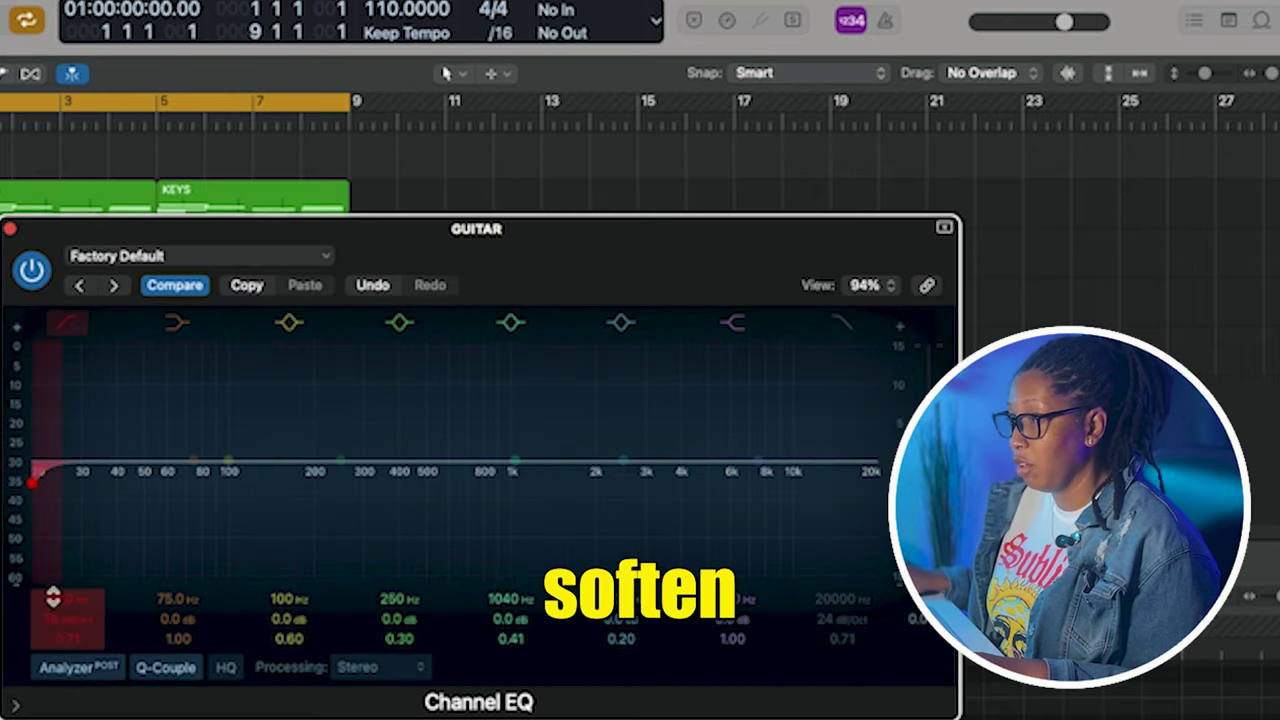
{"action": "left_click_drag", "start_coordinate": [53, 598], "coordinate": [323, 586]}
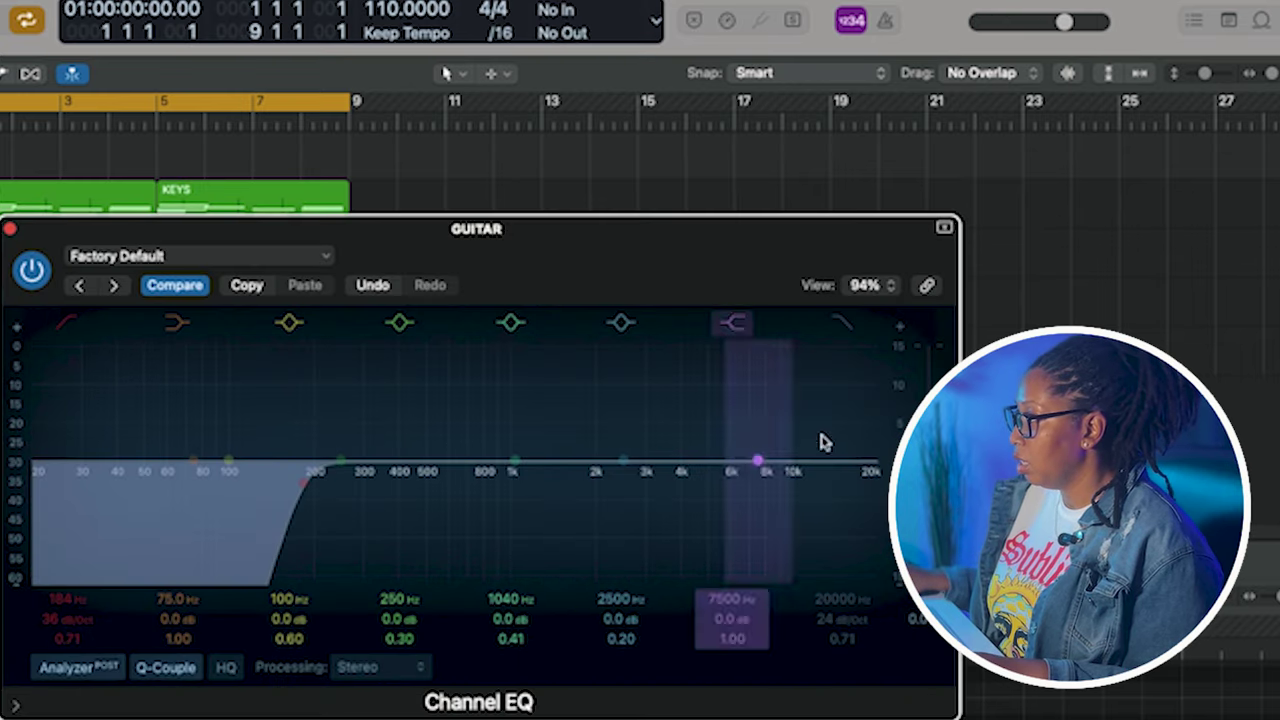
{"action": "left_click_drag", "start_coordinate": [831, 597], "coordinate": [831, 610]}
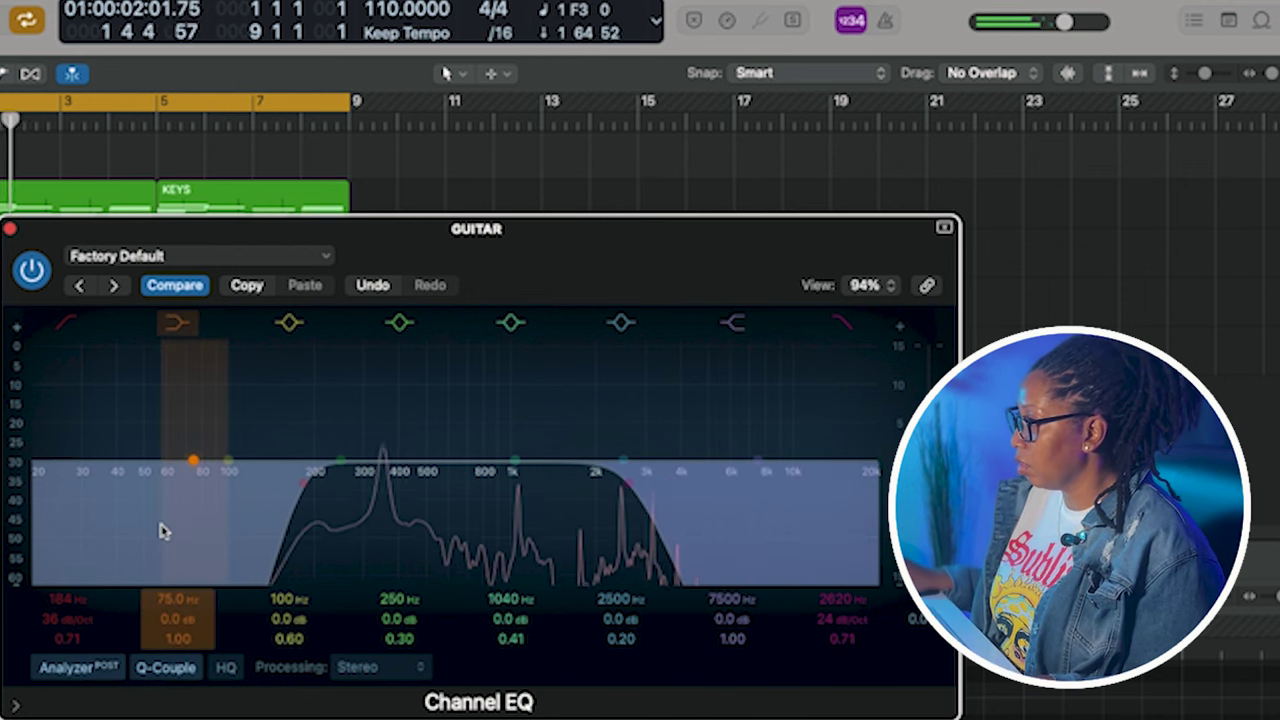
{"action": "left_click_drag", "start_coordinate": [839, 603], "coordinate": [834, 610]}
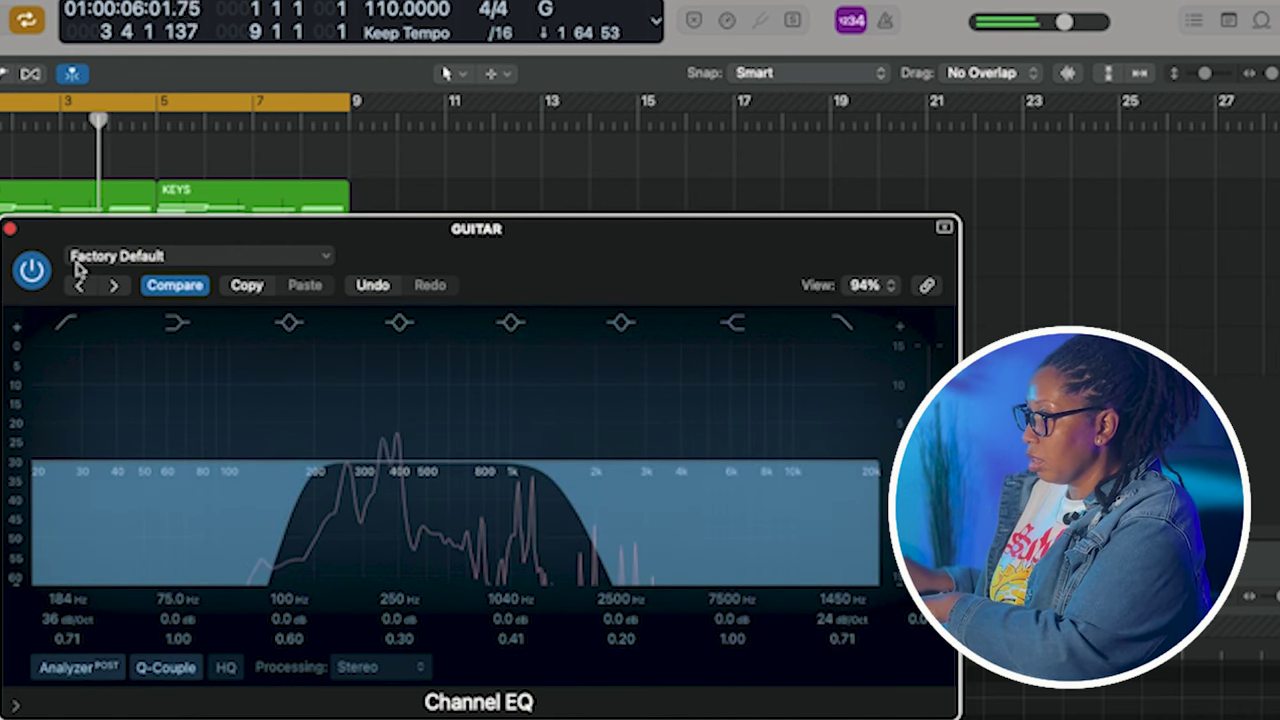
{"action": "left_click", "coordinate": [9, 228]}
Step: Choose the FinalFrontier preset in Valhalla Supermassive on the GUITAR track
{"action": "key", "text": "space"}
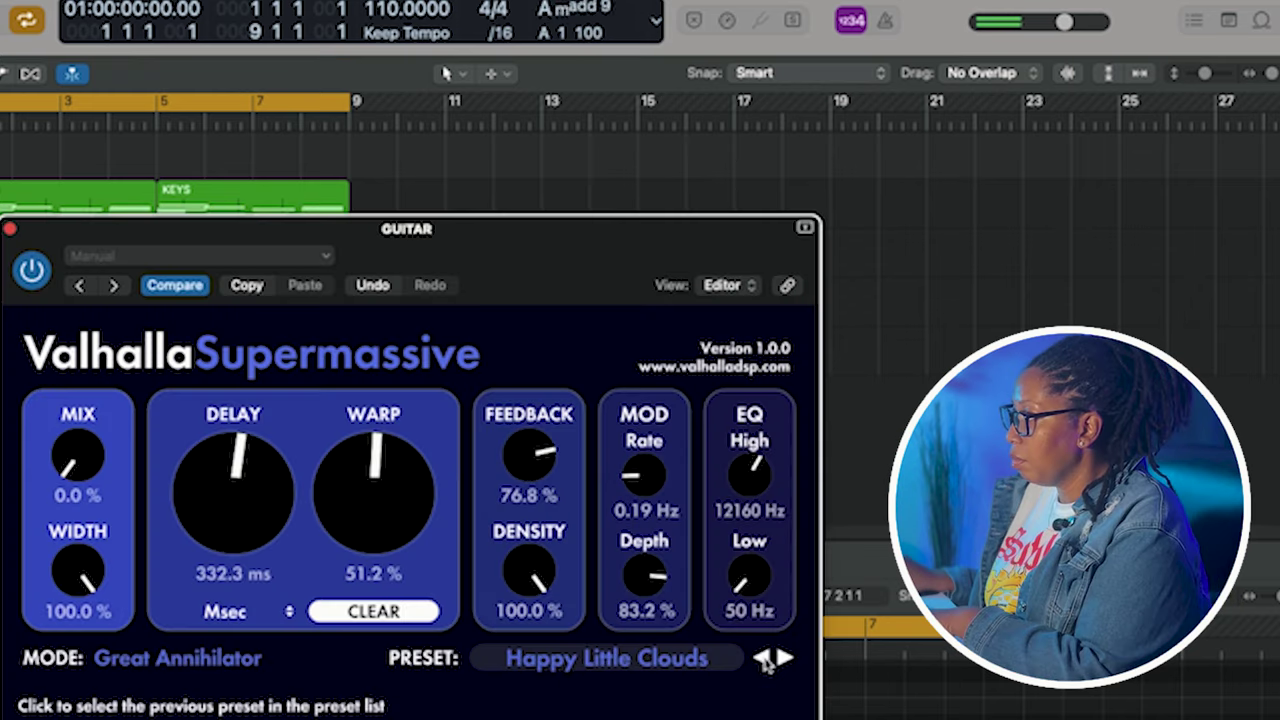
{"action": "left_click", "coordinate": [763, 657]}
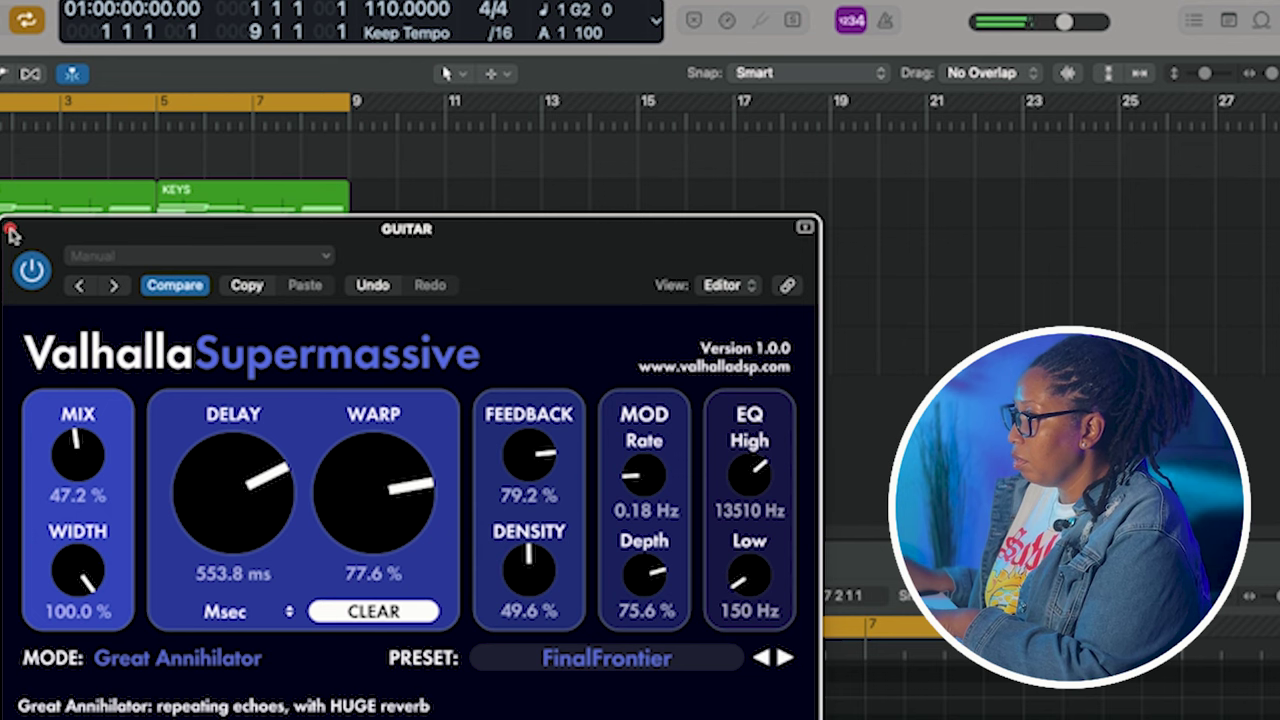
{"action": "left_click", "coordinate": [11, 231]}
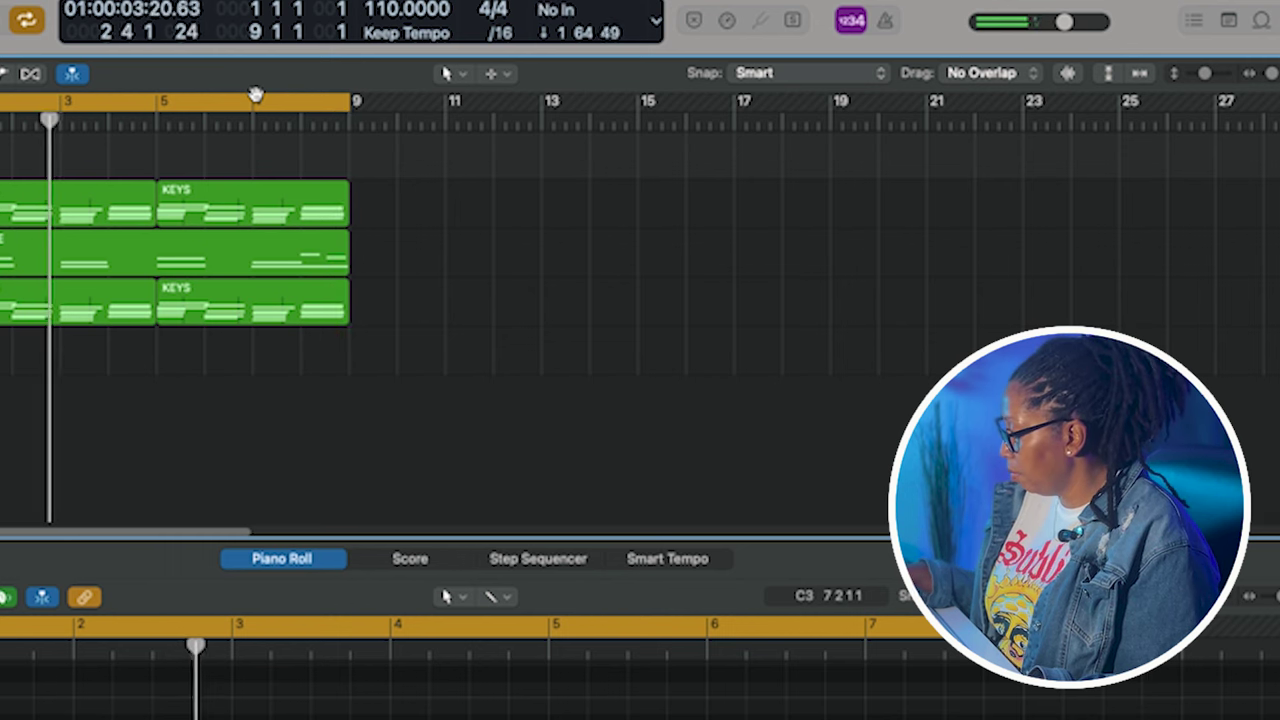
Step: Lower the high cut in the VOX track's Channel EQ to about 1830 Hz
{"action": "key", "text": "space"}
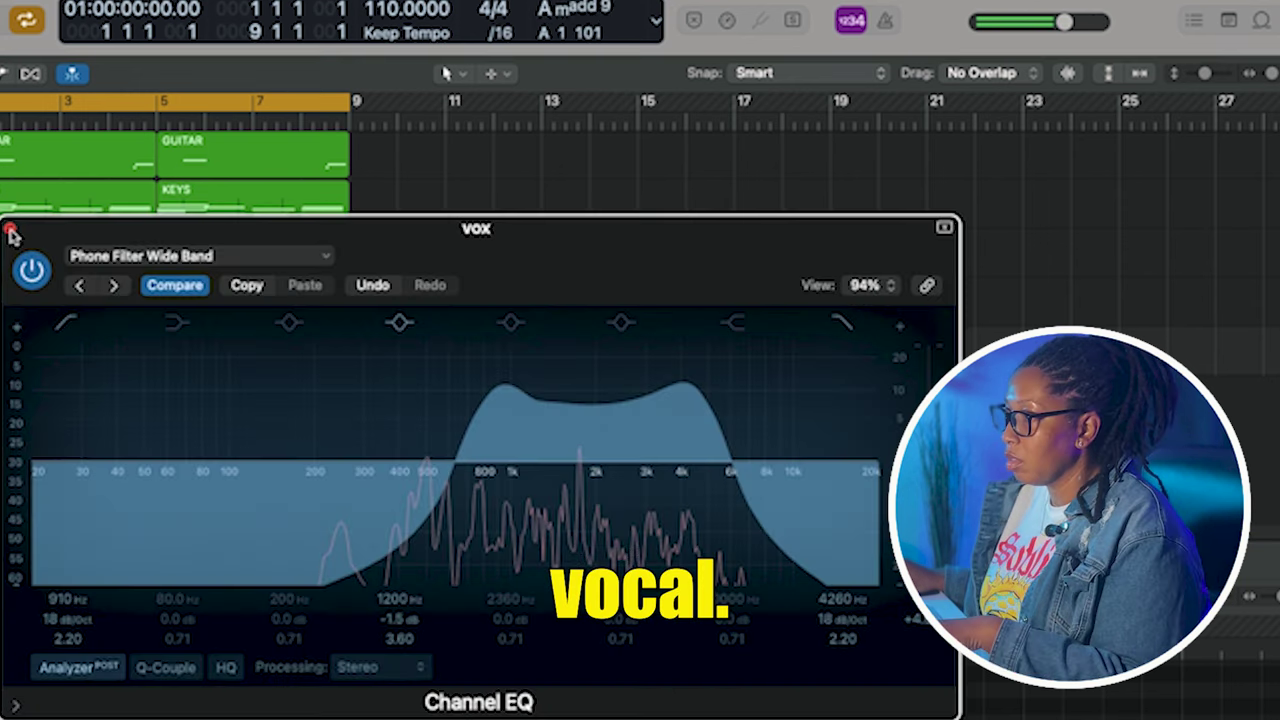
{"action": "left_click_drag", "start_coordinate": [720, 497], "coordinate": [615, 497]}
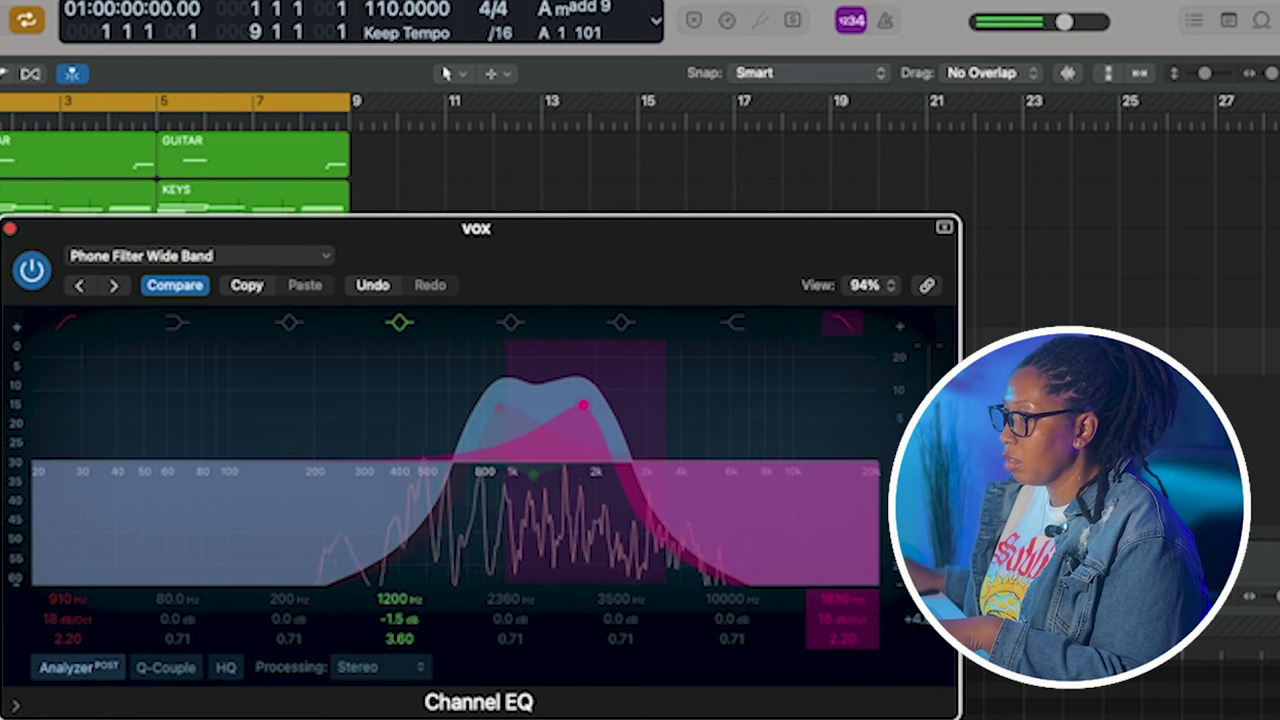
{"action": "left_click", "coordinate": [10, 229]}
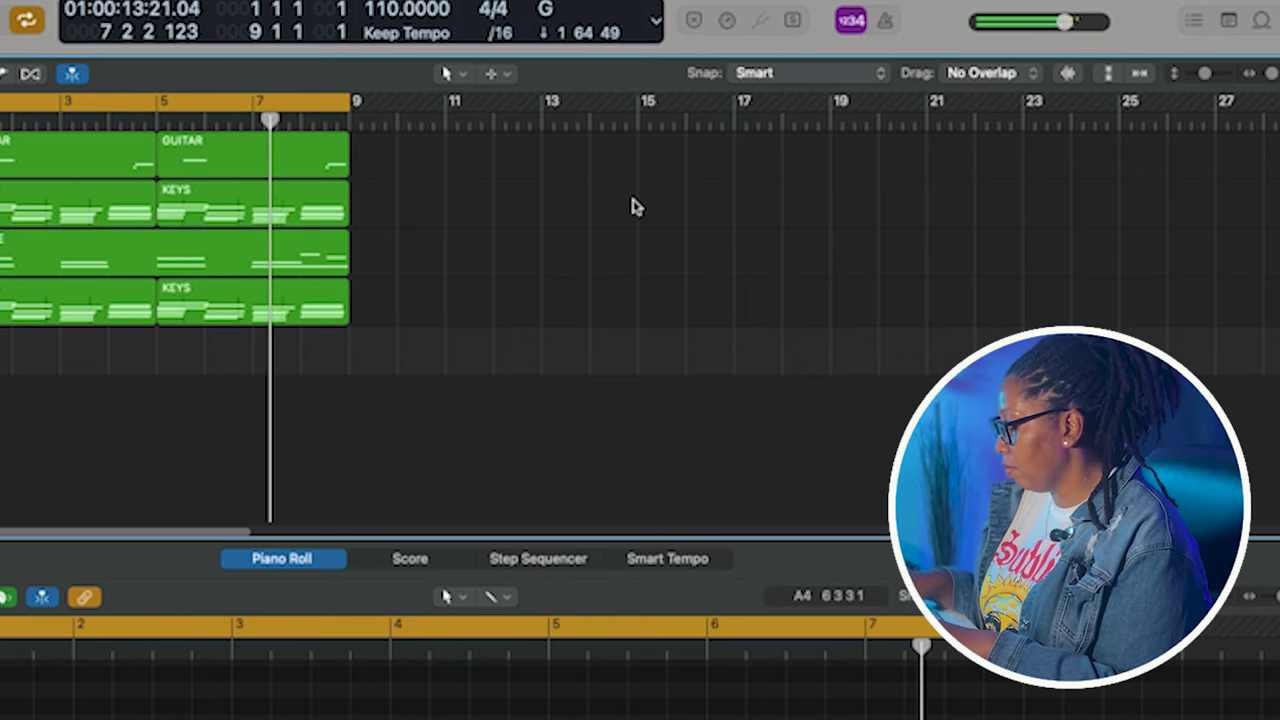
Step: Load the preset after Don't Give Up in the VOX track's vocal instrument
{"action": "key", "text": "space"}
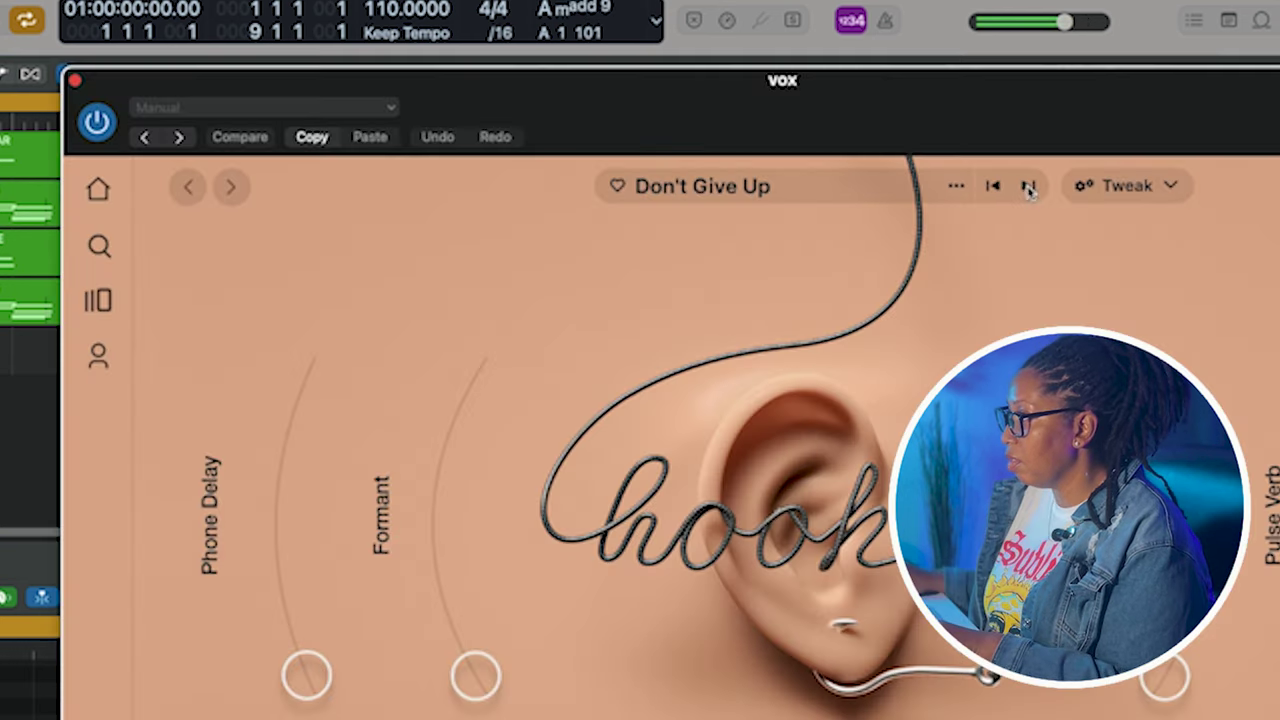
{"action": "left_click", "coordinate": [1028, 188]}
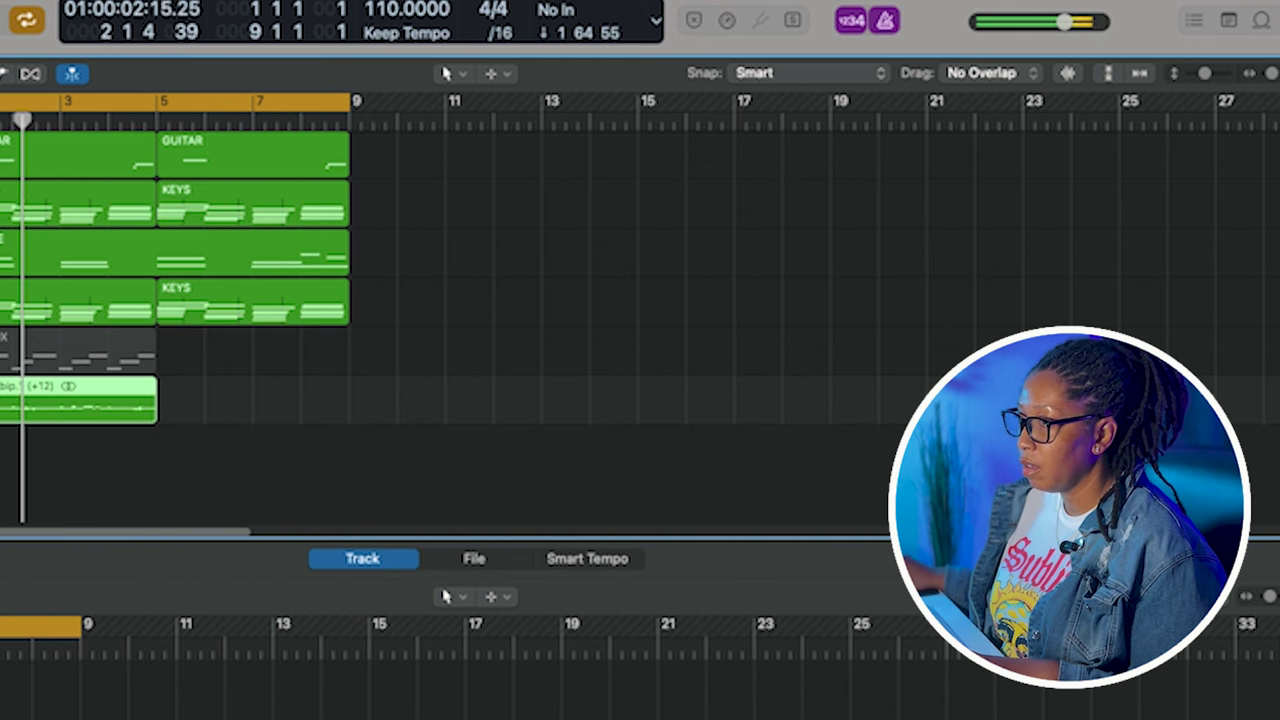
Step: Reactivate the muted VOX region above its bounced copy and return playback to the start
{"action": "left_click", "coordinate": [42, 345]}
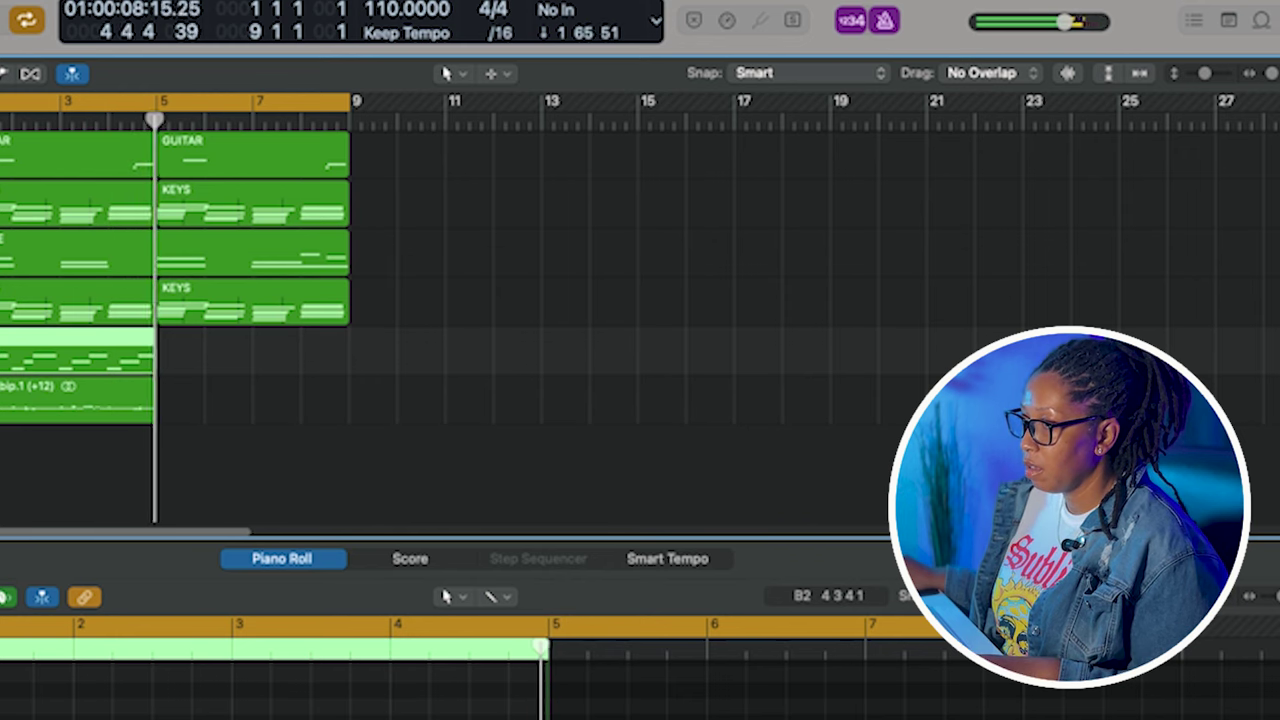
{"action": "key", "text": "Return"}
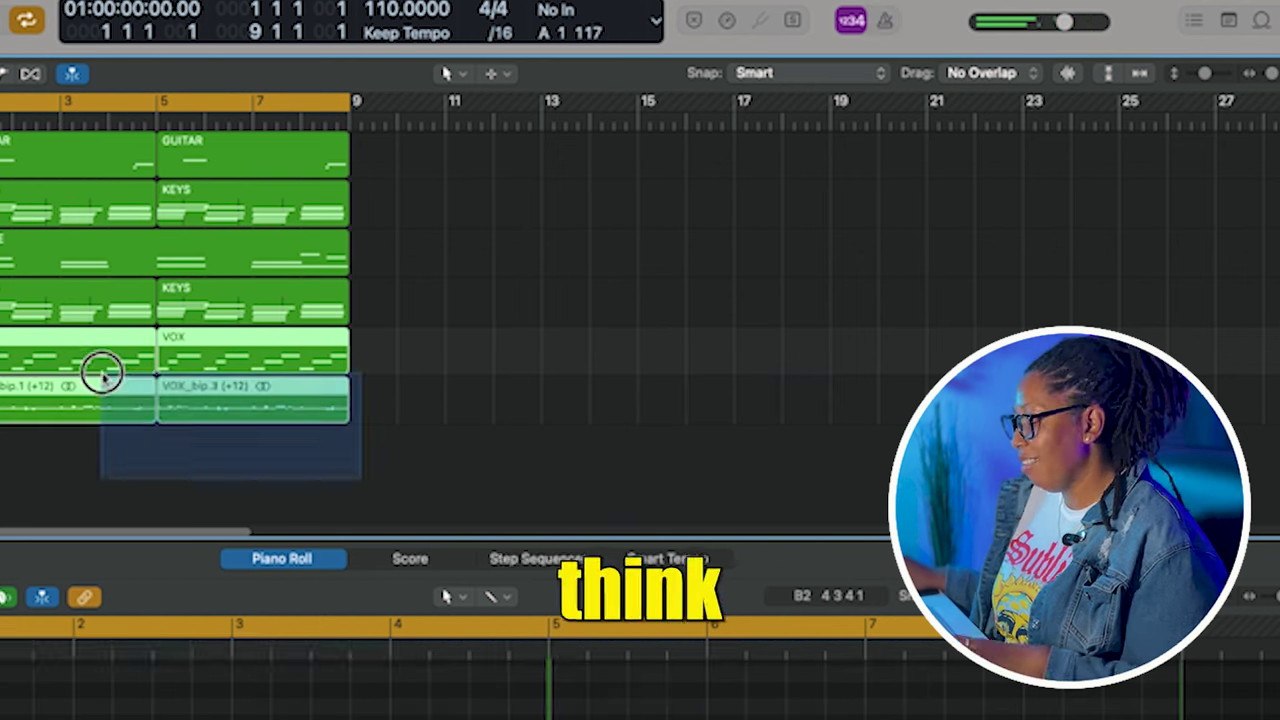
Step: Select all VOX and bounced VOX_bip regions up to bar 9 and toggle the mute
{"action": "left_click_drag", "start_coordinate": [100, 369], "coordinate": [96, 328]}
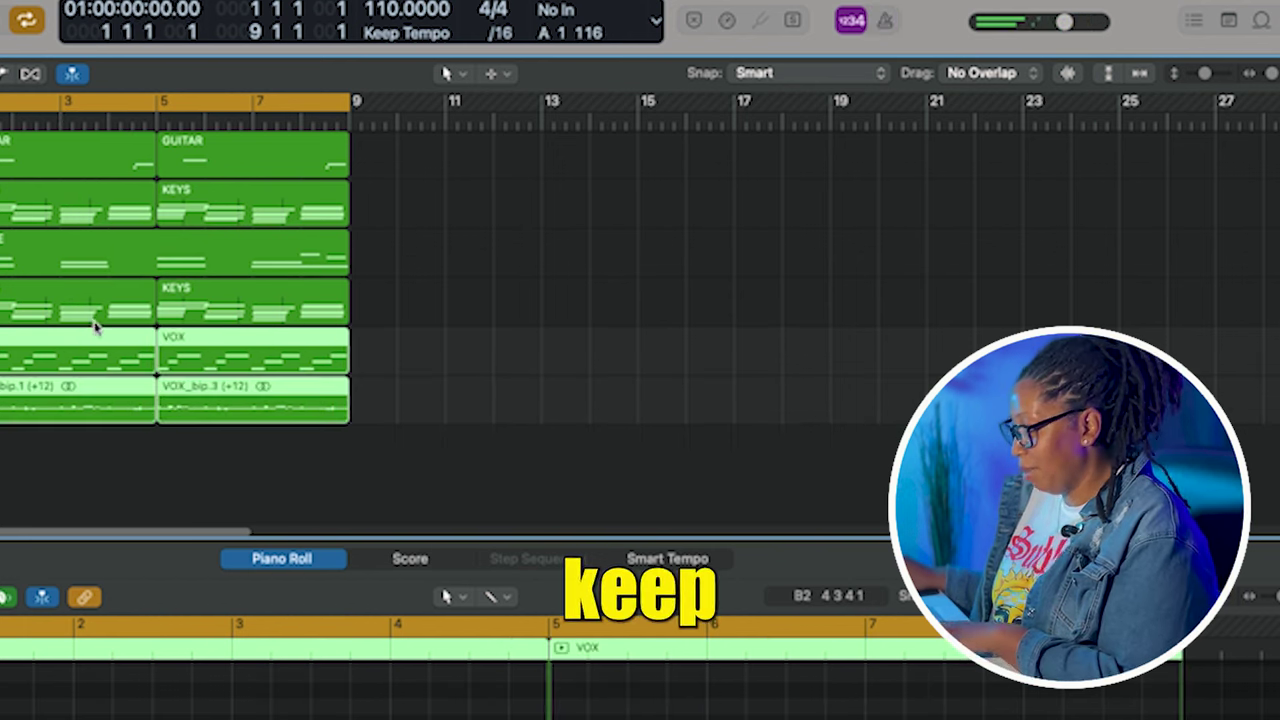
{"action": "key", "text": "m"}
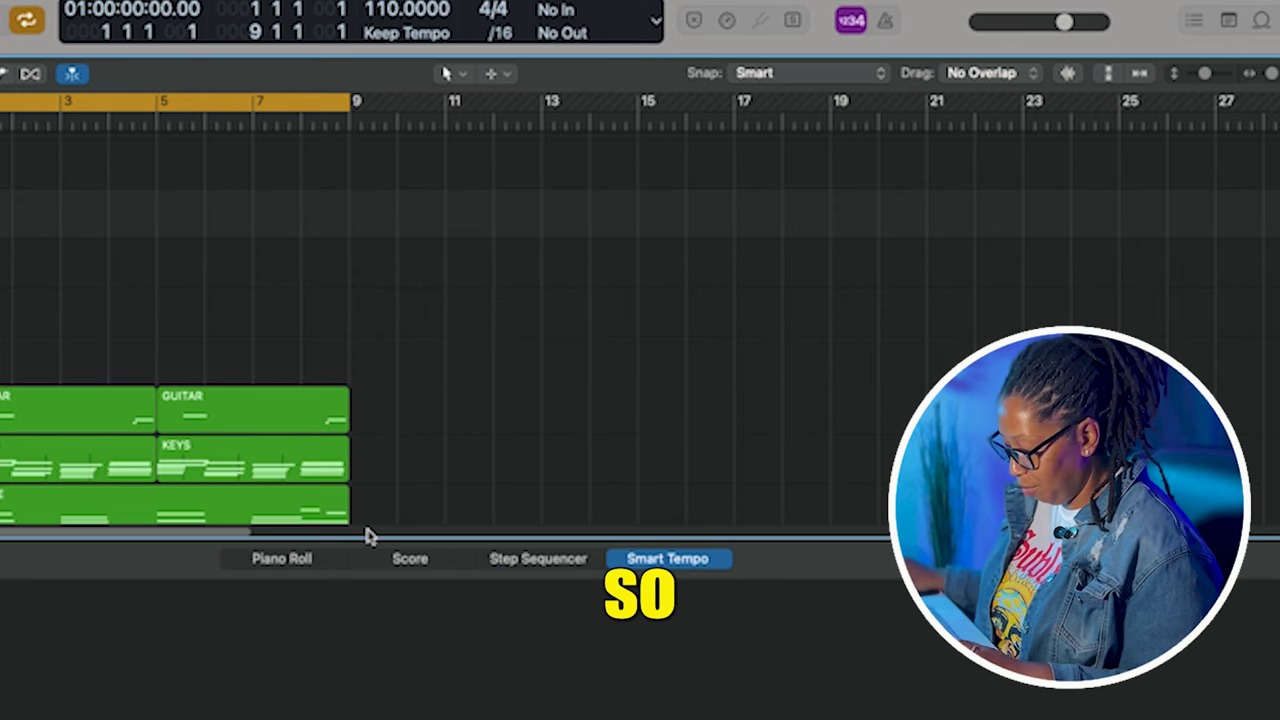
Step: Record a hi-hat pattern on the HH2 track across the cycle up to bar 9
{"action": "key", "text": "x"}
{"action": "key", "text": "x"}
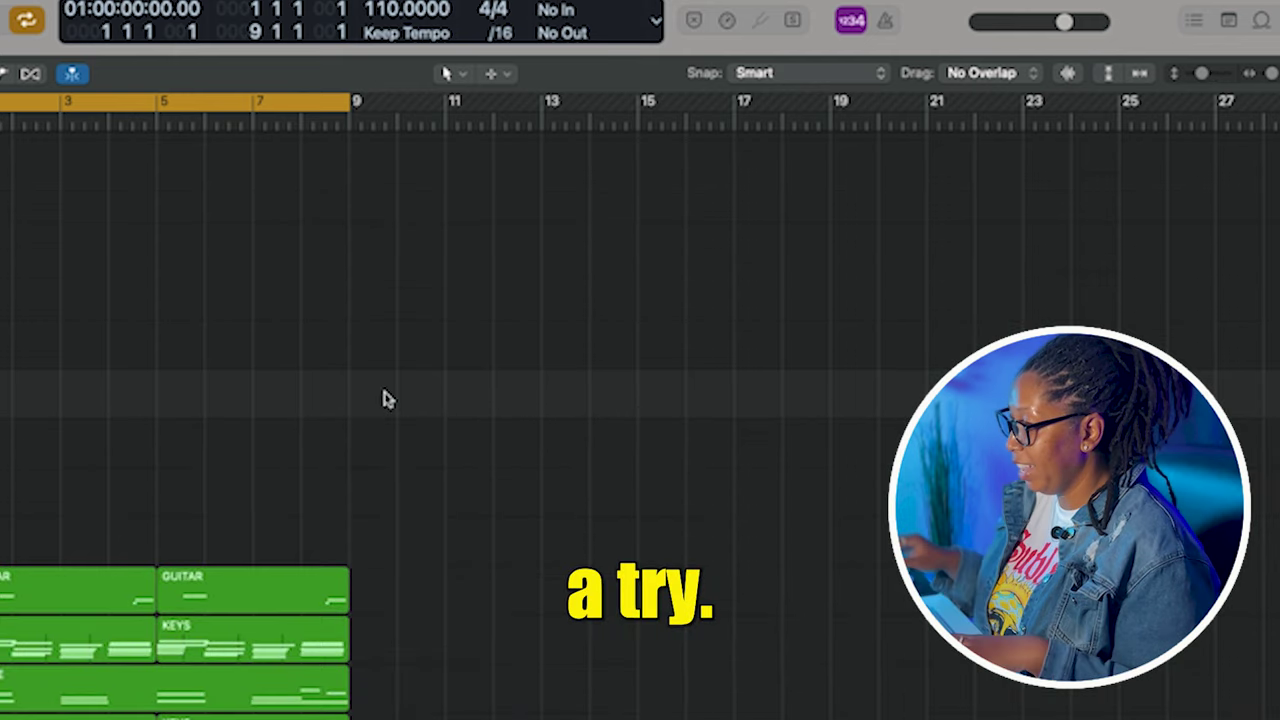
{"action": "key", "text": "r"}
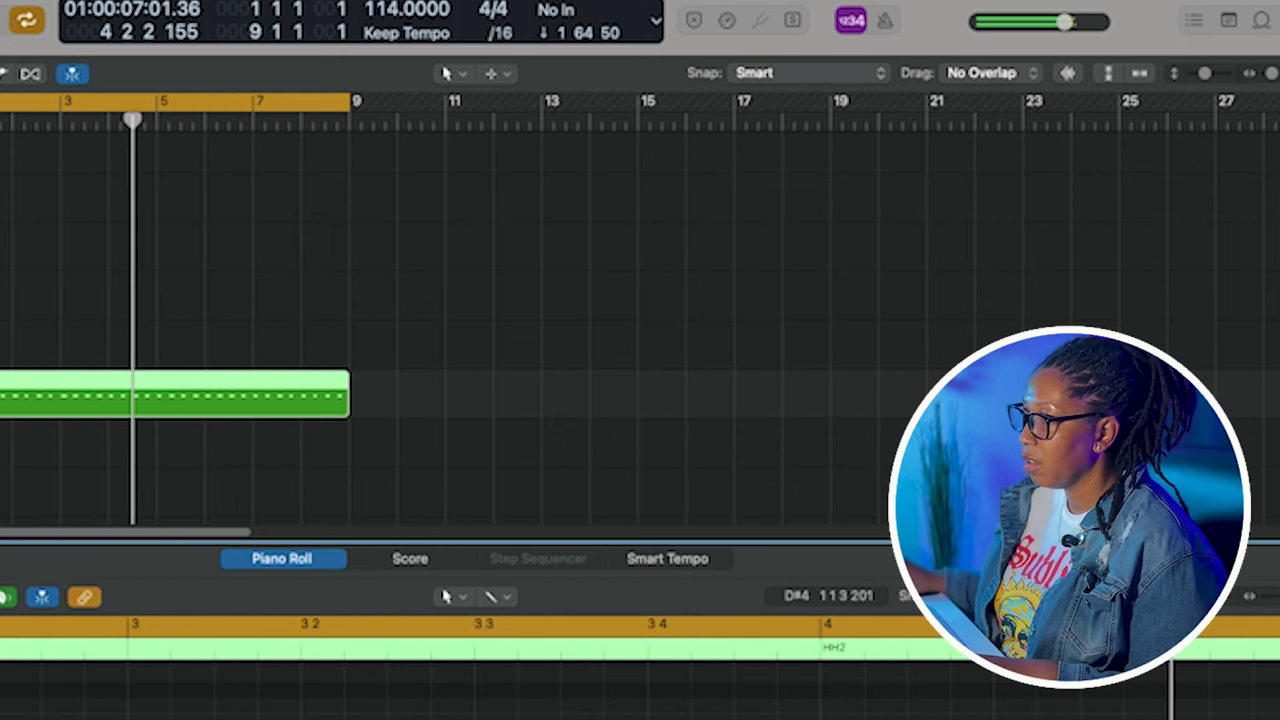
Step: Cut the highs on HH2 with a Channel EQ high shelf at 3520 Hz, gain -9.7 dB and Q 1.10
{"action": "left_click", "coordinate": [2, 330]}
{"action": "left_click_drag", "start_coordinate": [734, 617], "coordinate": [665, 583]}
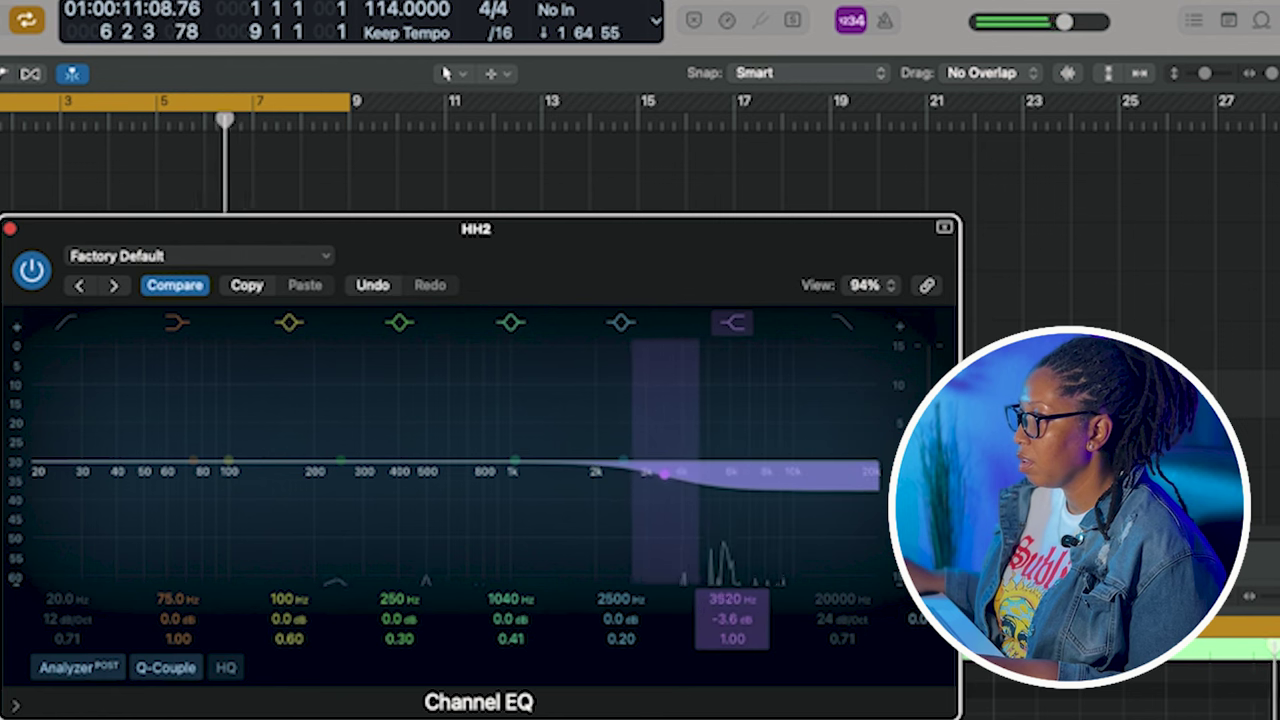
{"action": "mouse_move", "coordinate": [732, 639]}
{"action": "left_mouse_down"}
{"action": "mouse_move", "coordinate": [732, 655]}
{"action": "mouse_move", "coordinate": [732, 600]}
{"action": "mouse_move", "coordinate": [732, 630]}
{"action": "left_mouse_up"}
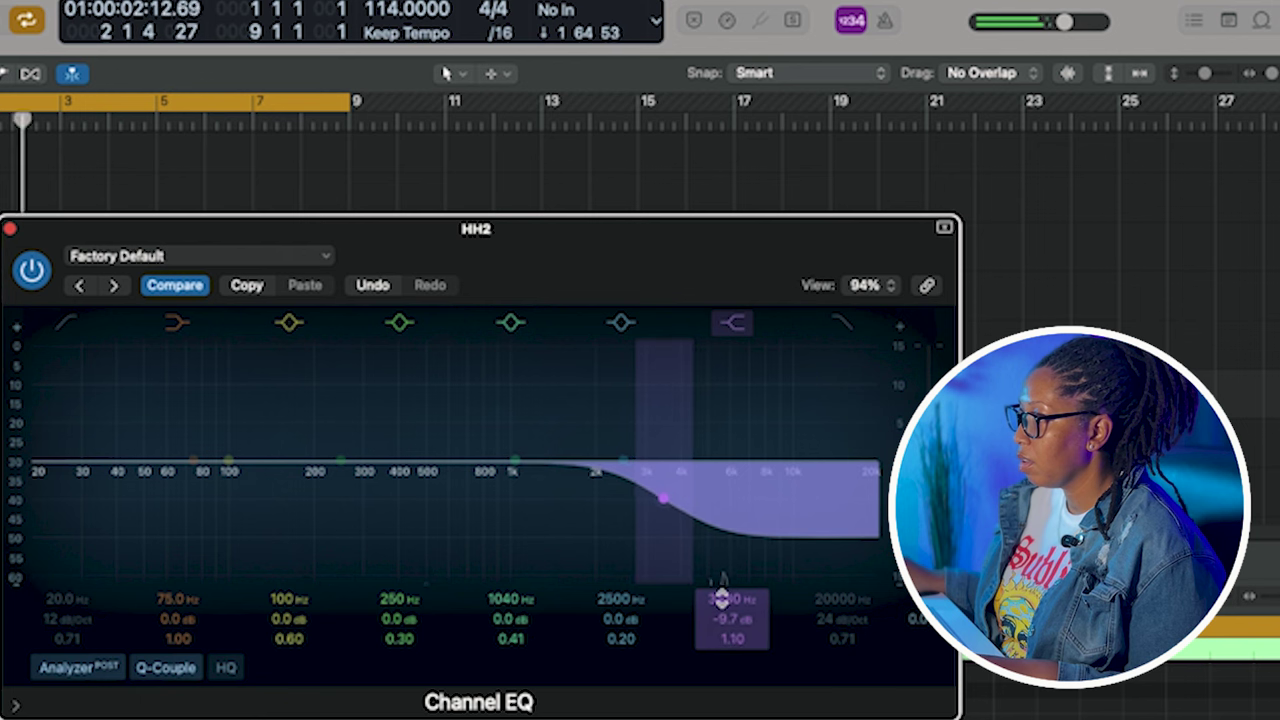
{"action": "key", "text": "space"}
{"action": "left_click", "coordinate": [10, 230]}
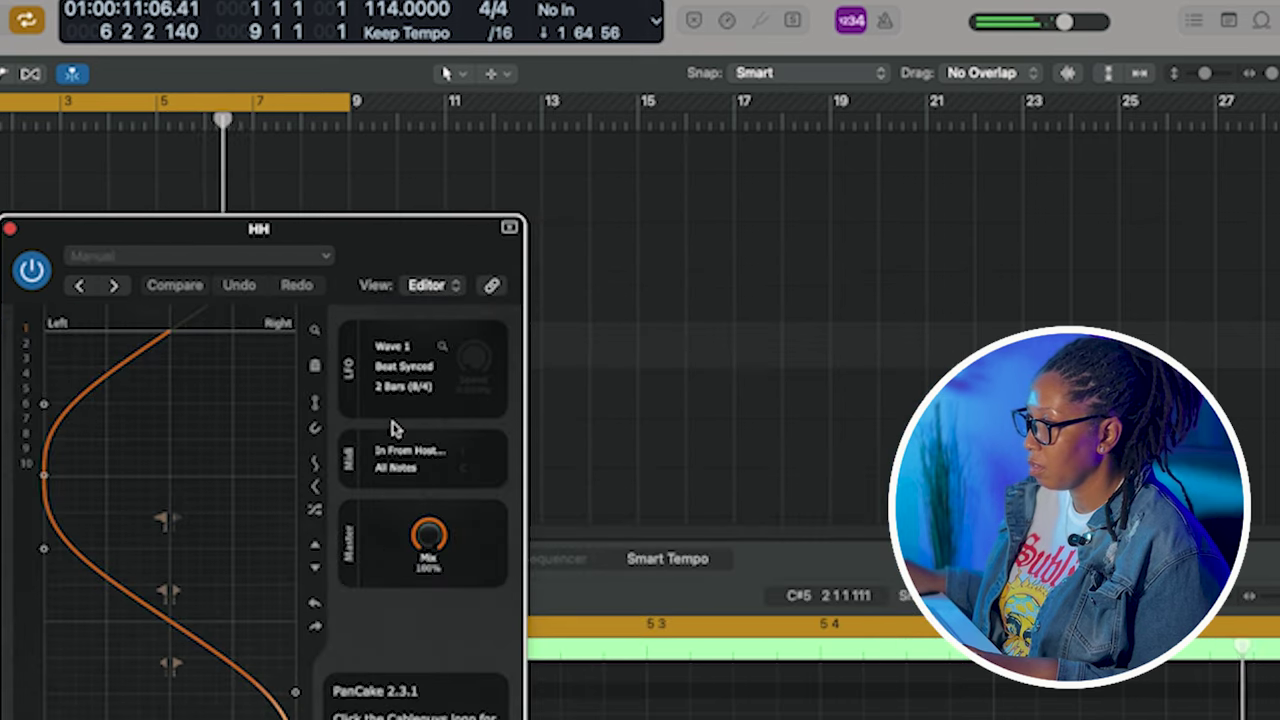
Step: Set the PanCake panning LFO on the HH track to 1.5 Bars (6/4) and close the plug-in
{"action": "left_click", "coordinate": [395, 387]}
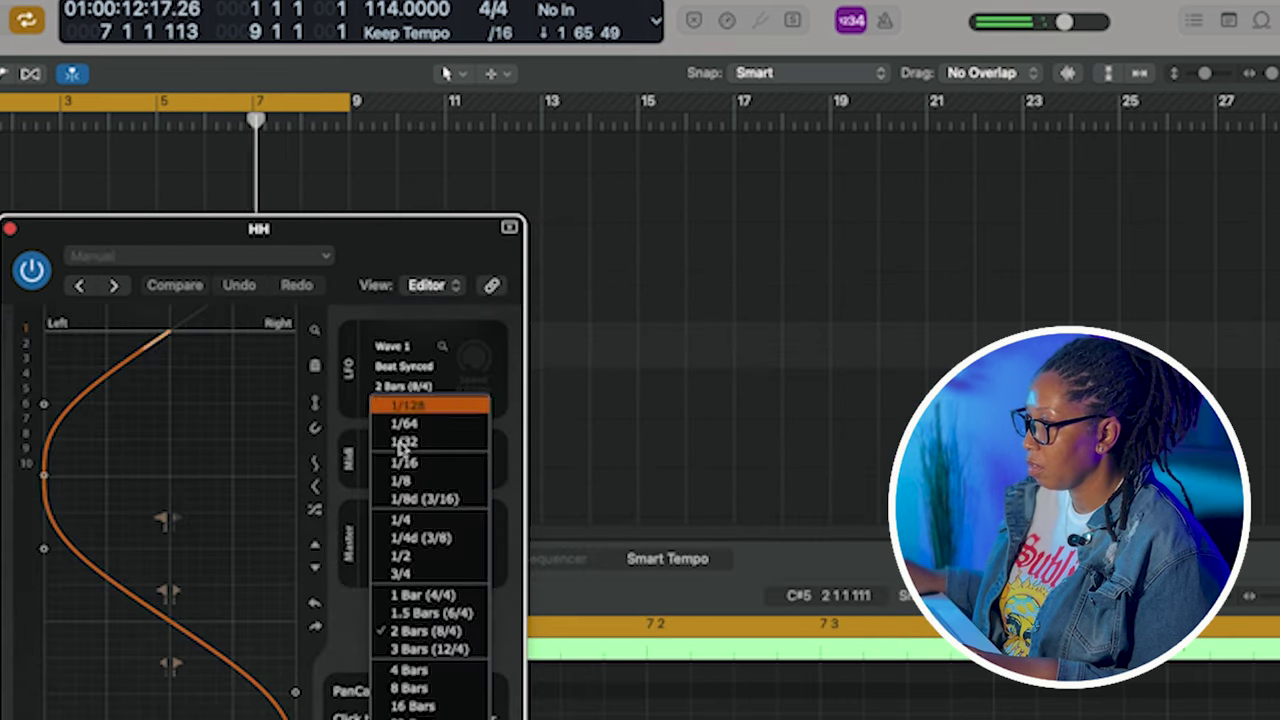
{"action": "left_click", "coordinate": [430, 622]}
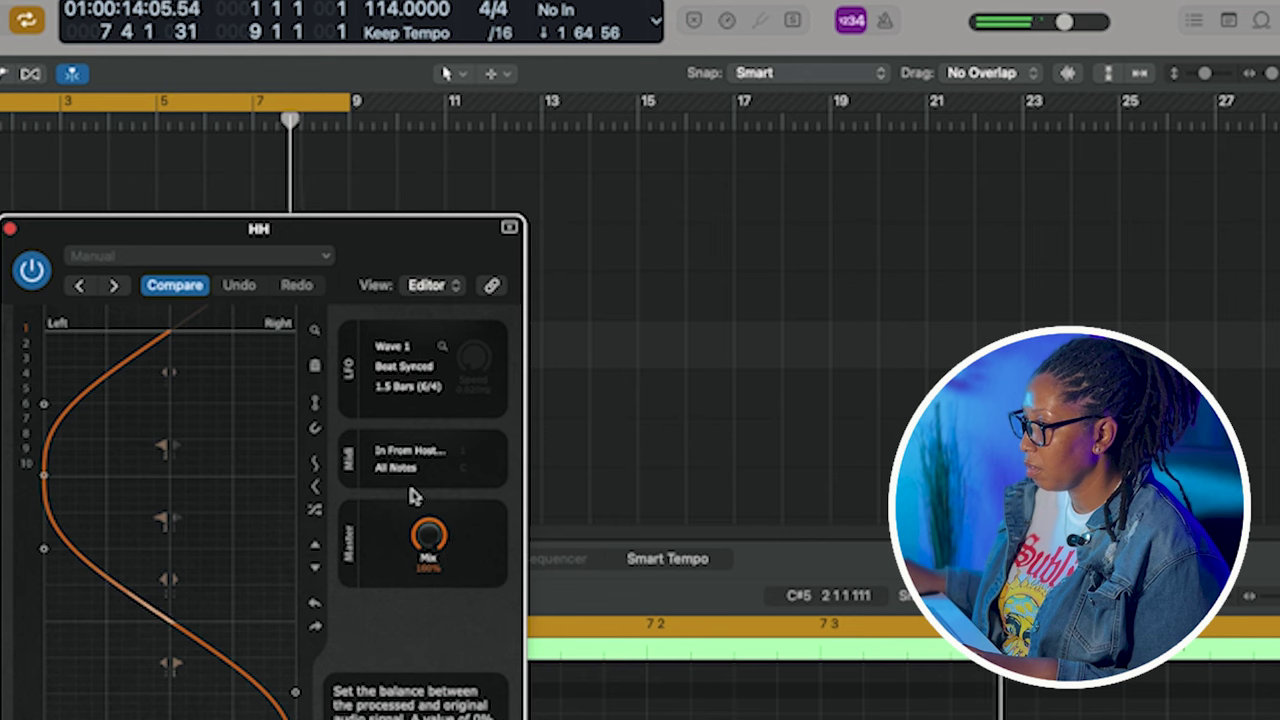
{"action": "left_click", "coordinate": [9, 228]}
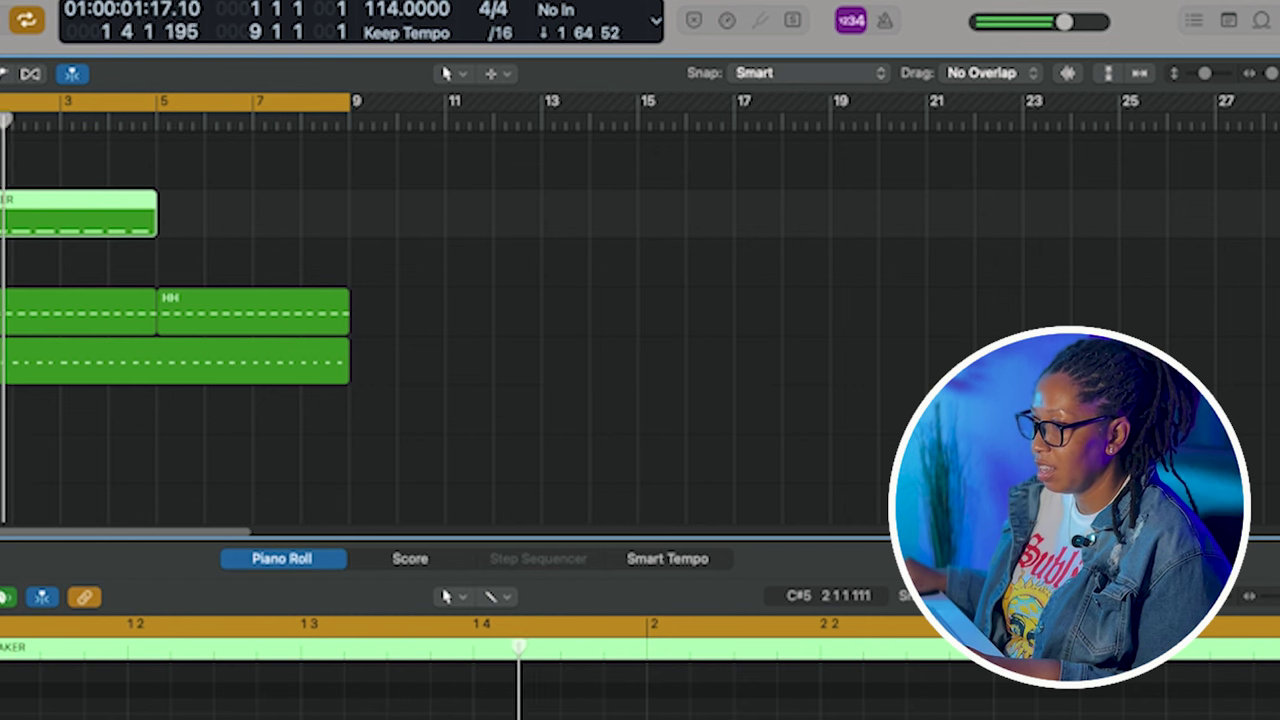
Step: Record a snare pattern on the SN track across the cycle and record another part on an empty track above SHAKER
{"action": "left_click", "coordinate": [47, 718]}
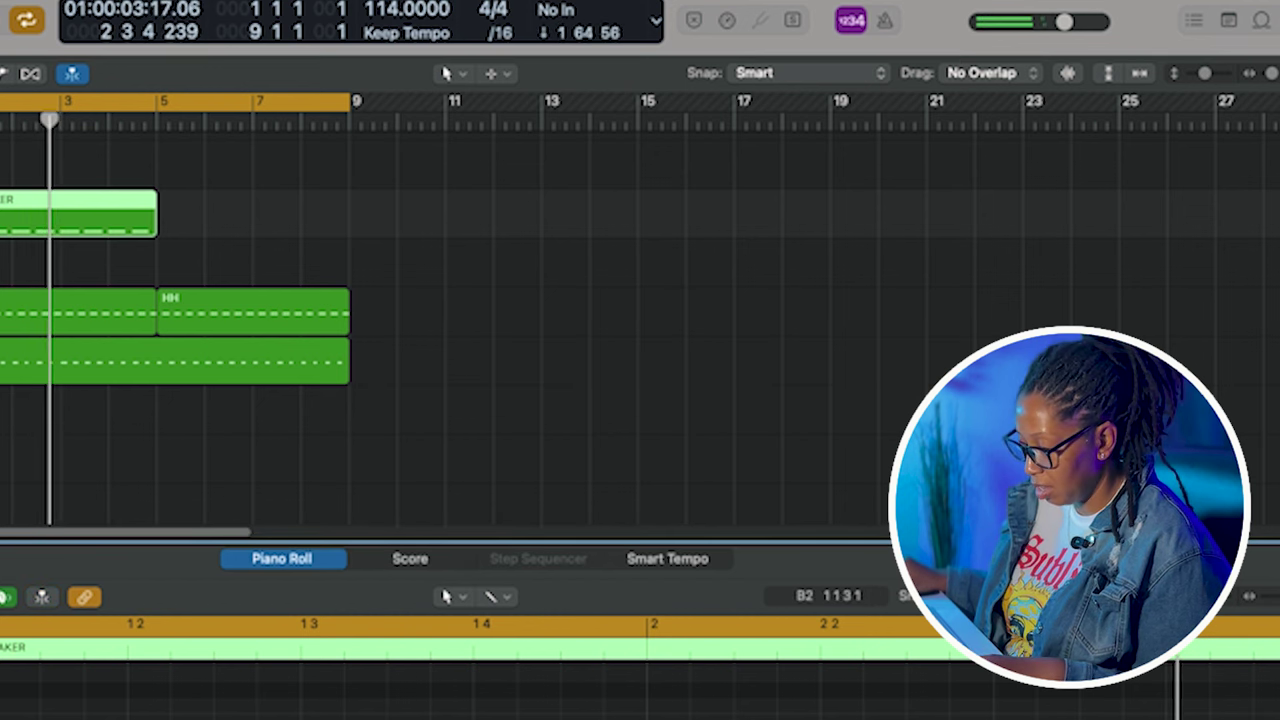
{"action": "key", "text": "r"}
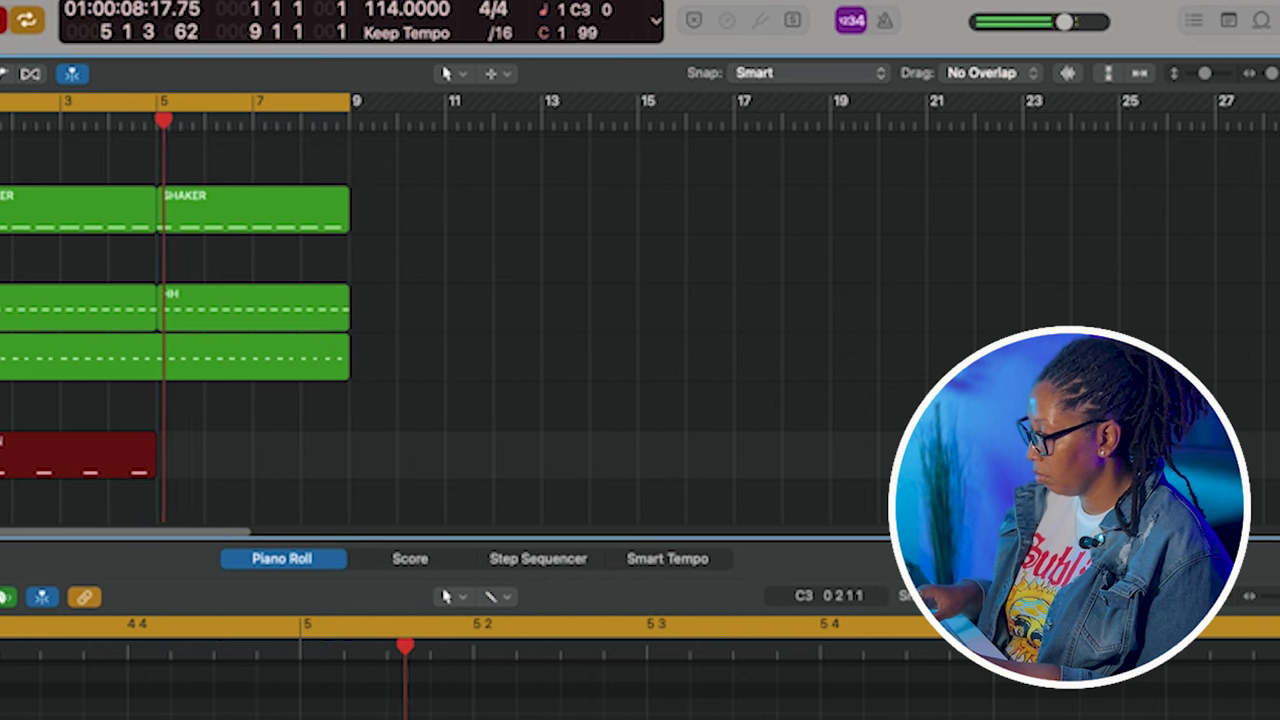
{"action": "key", "text": "space"}
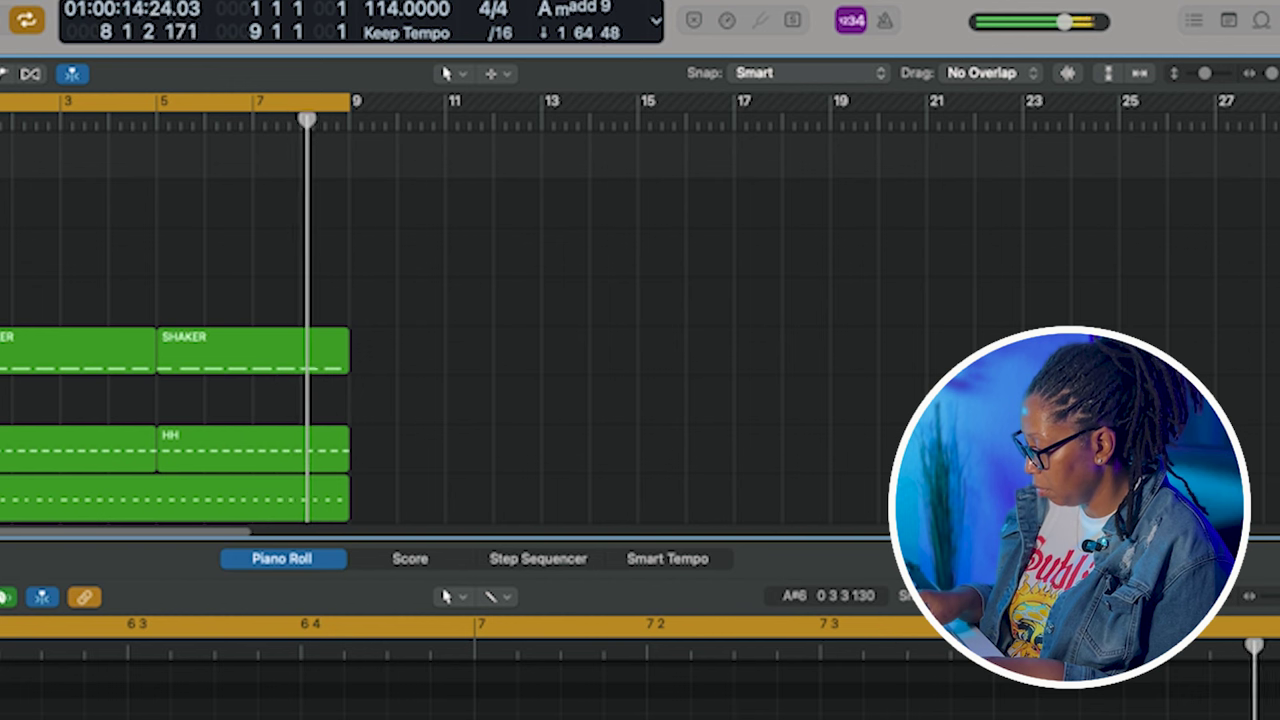
{"action": "key", "text": "r"}
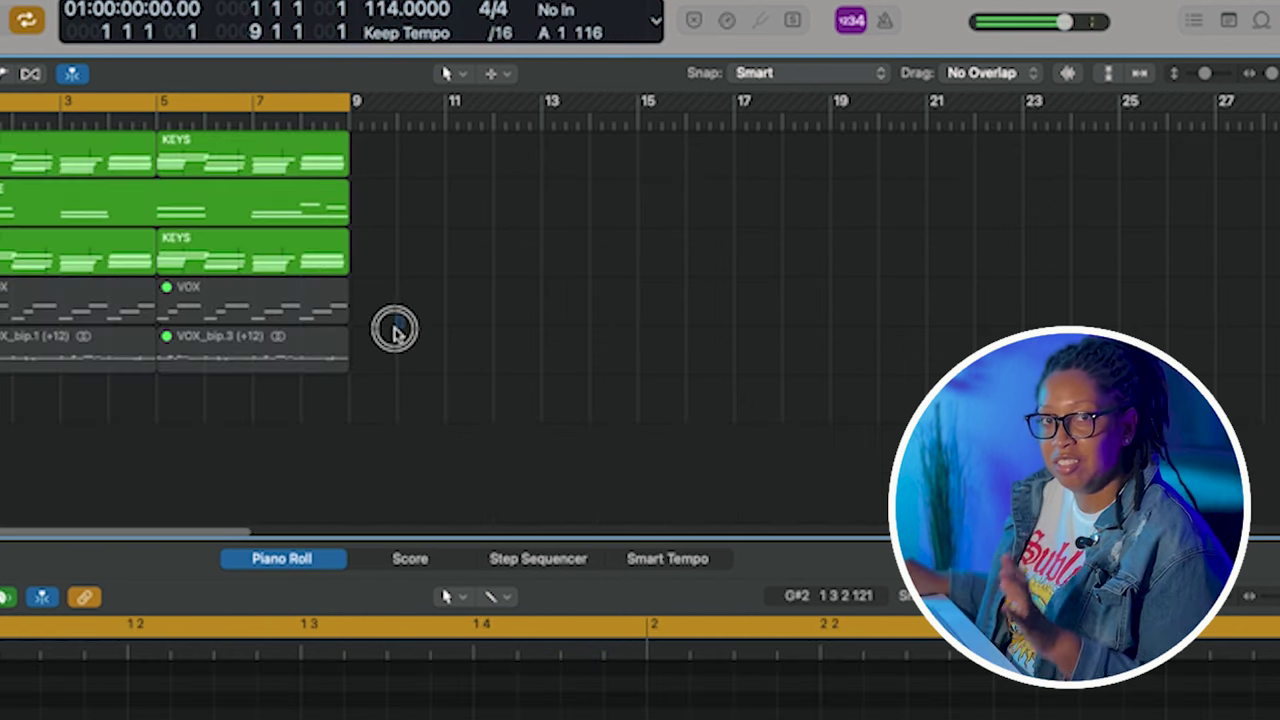
Step: Unmute the VOX and VOX_bip regions up to bar 5 and play them with the beat
{"action": "left_click_drag", "start_coordinate": [400, 329], "coordinate": [206, 374]}
{"action": "left_click_drag", "start_coordinate": [105, 430], "coordinate": [58, 284]}
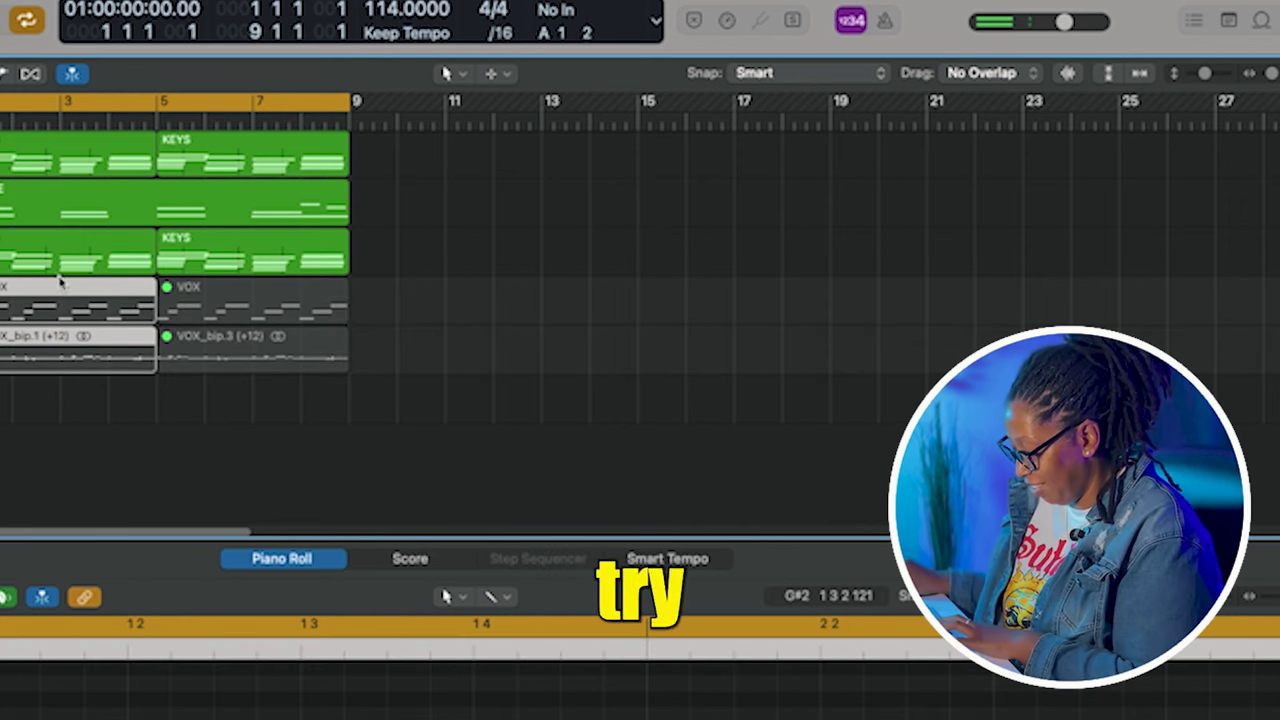
{"action": "key", "text": "ctrl+m"}
{"action": "key", "text": "space"}
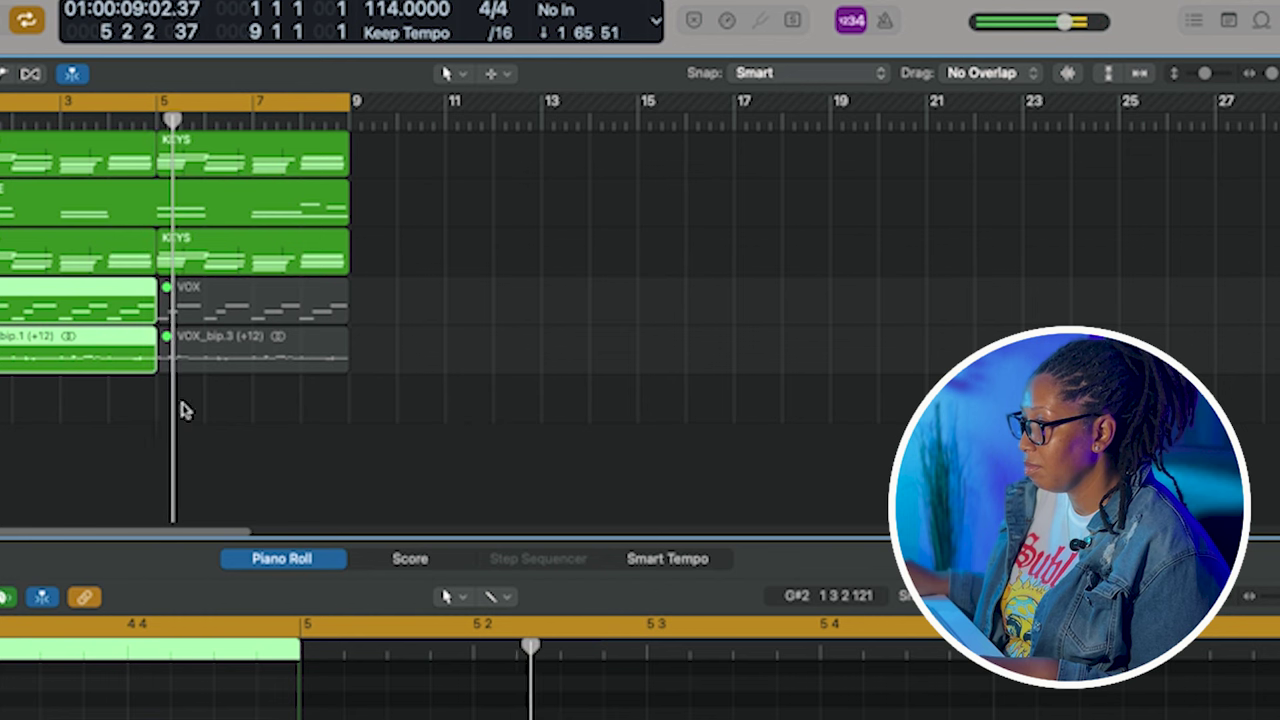
{"action": "key", "text": "space"}
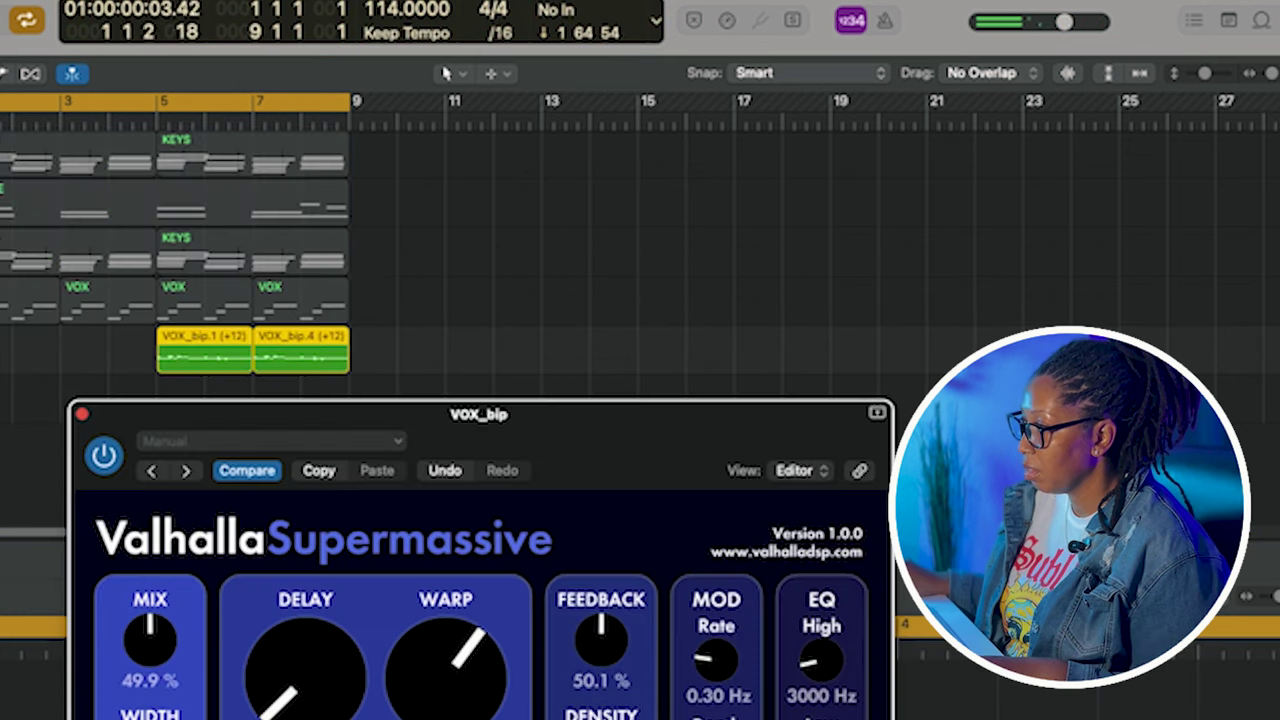
Step: Play the VOX_bip regions from bar 5 in cycle mode and set Valhalla Supermassive's feedback to 38.8 %
{"action": "left_click", "coordinate": [157, 112]}
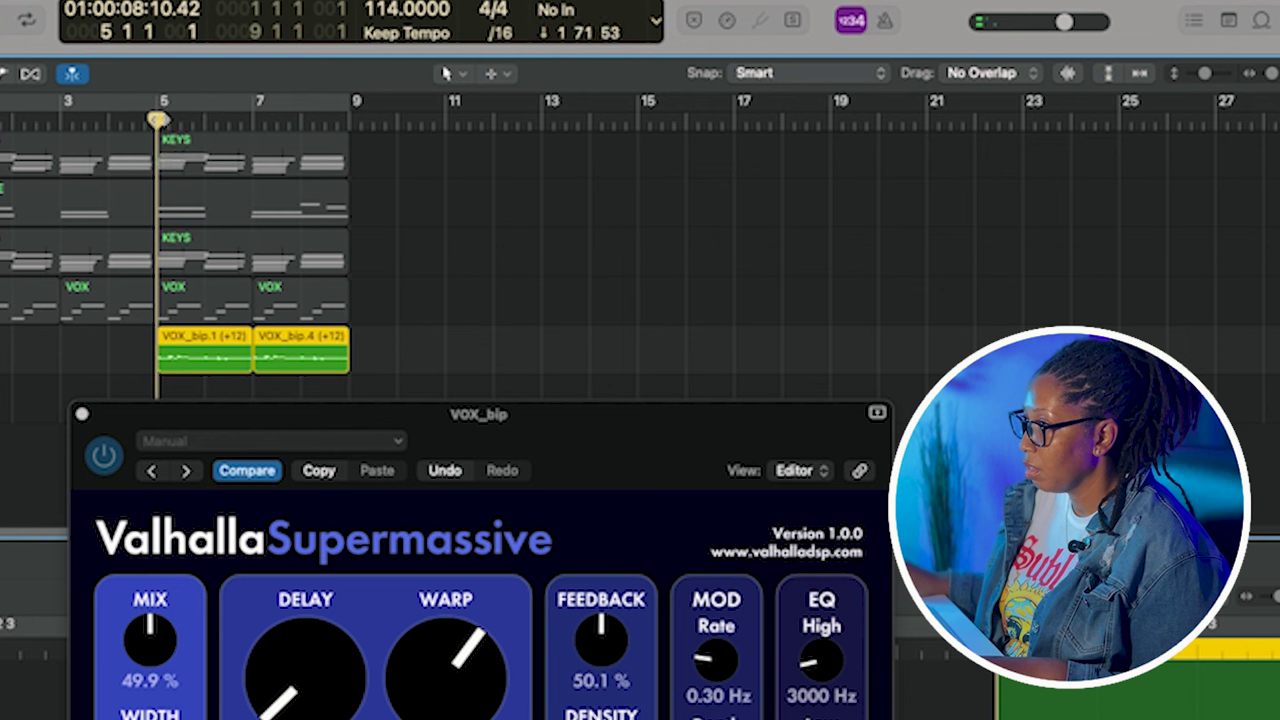
{"action": "key", "text": "c"}
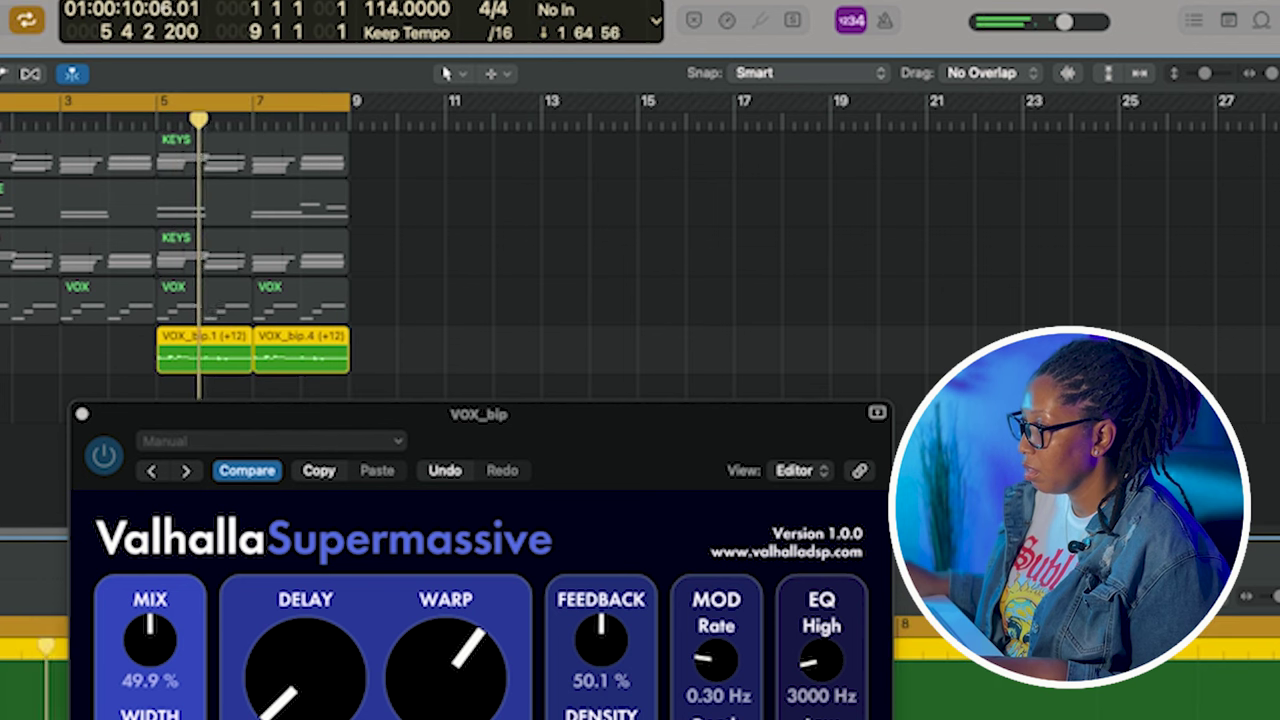
{"action": "left_click_drag", "start_coordinate": [605, 645], "coordinate": [607, 604]}
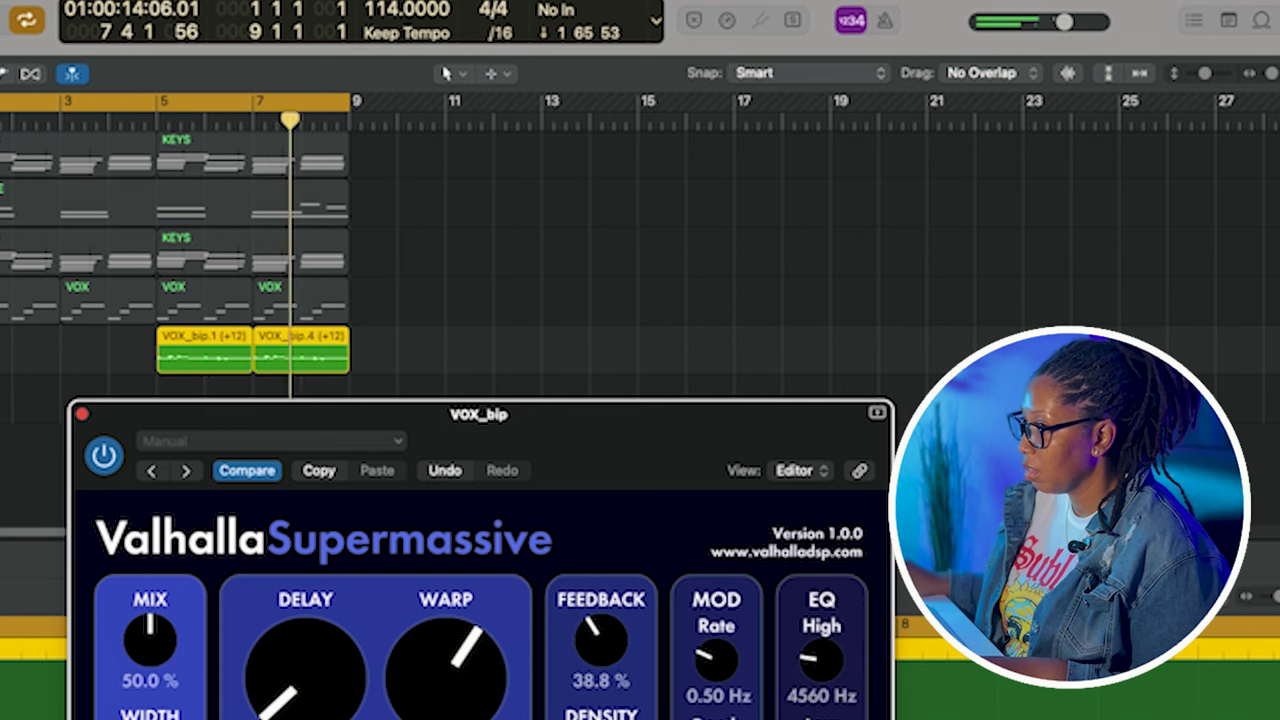
Step: Load the CygnusX1 preset in VOX_bip's Valhalla Supermassive and replay the vocal from bar 5
{"action": "left_click", "coordinate": [150, 128]}
{"action": "left_click", "coordinate": [650, 718]}
{"action": "mouse_move", "coordinate": [650, 716]}
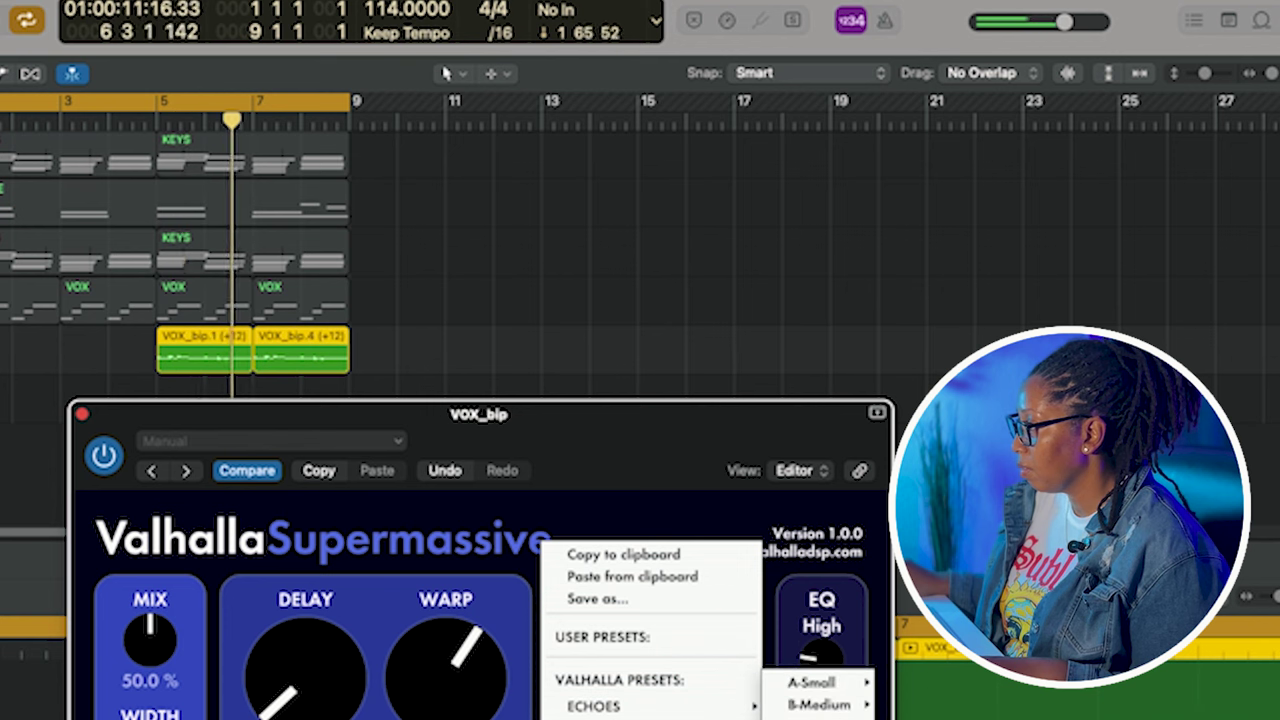
{"action": "mouse_move", "coordinate": [818, 718]}
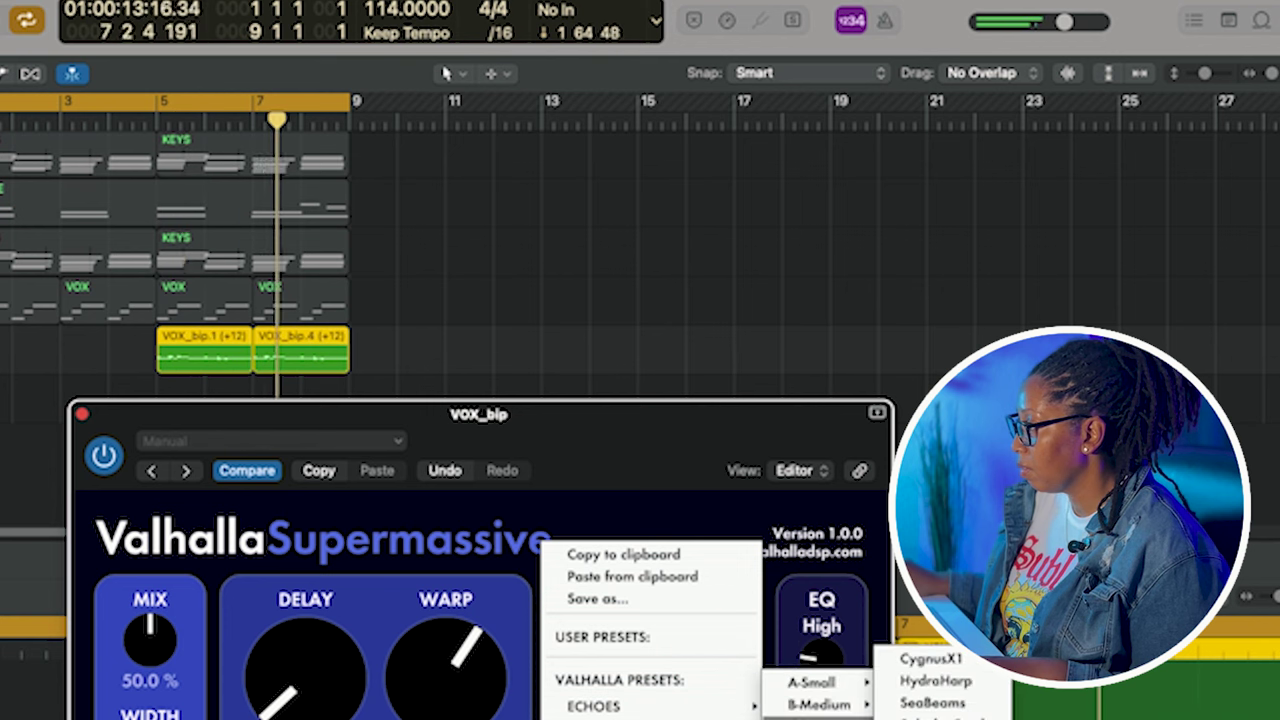
{"action": "left_click", "coordinate": [930, 659]}
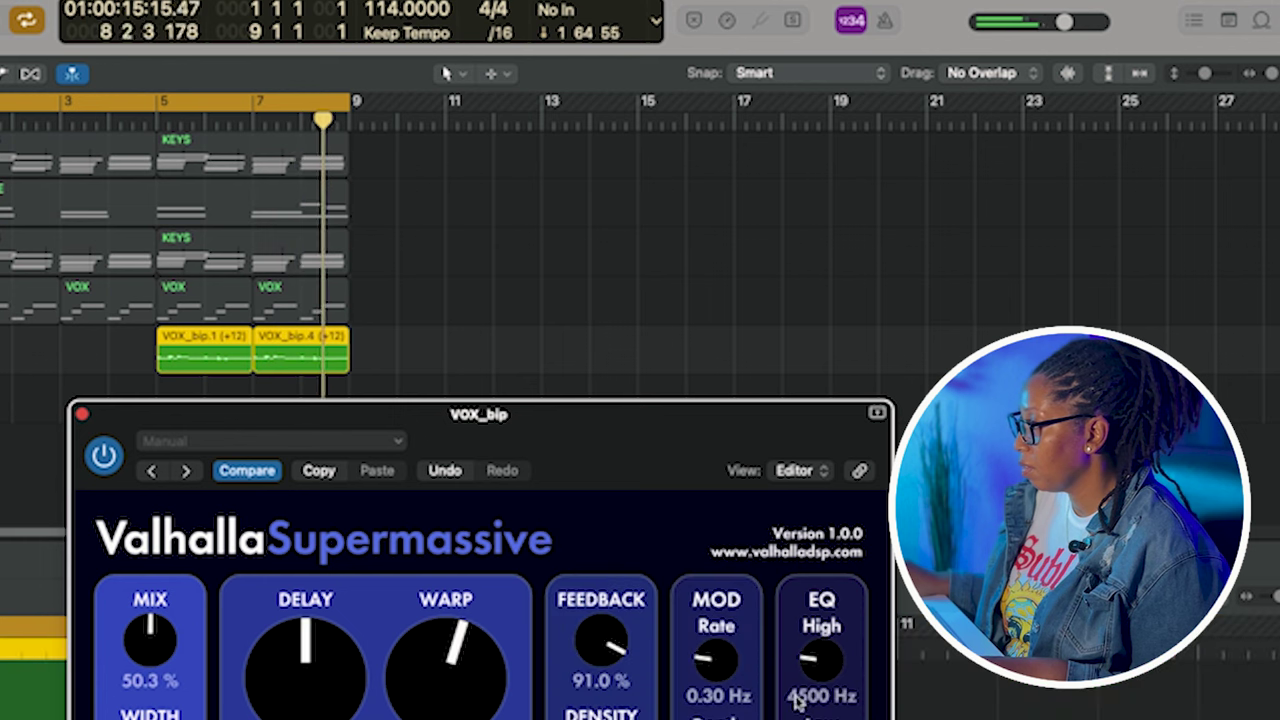
{"action": "left_click", "coordinate": [155, 120]}
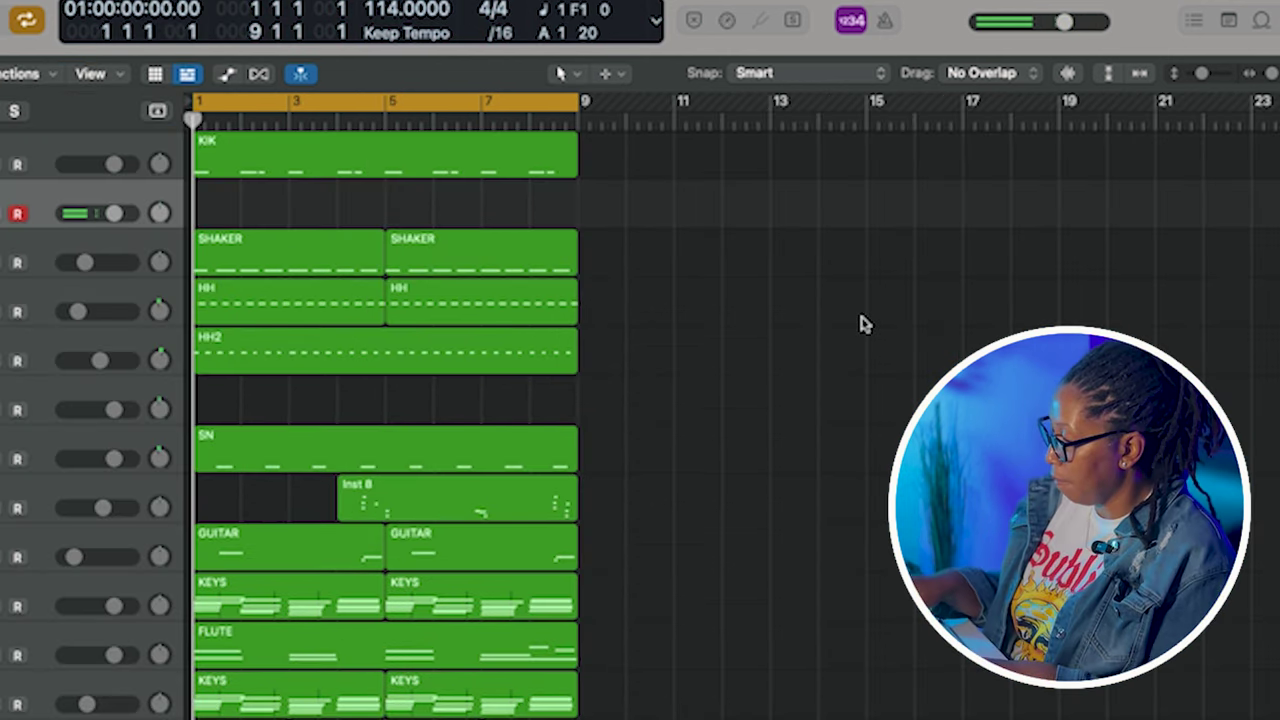
Step: Play back the full arrangement from bar 1
{"action": "key", "text": "space"}
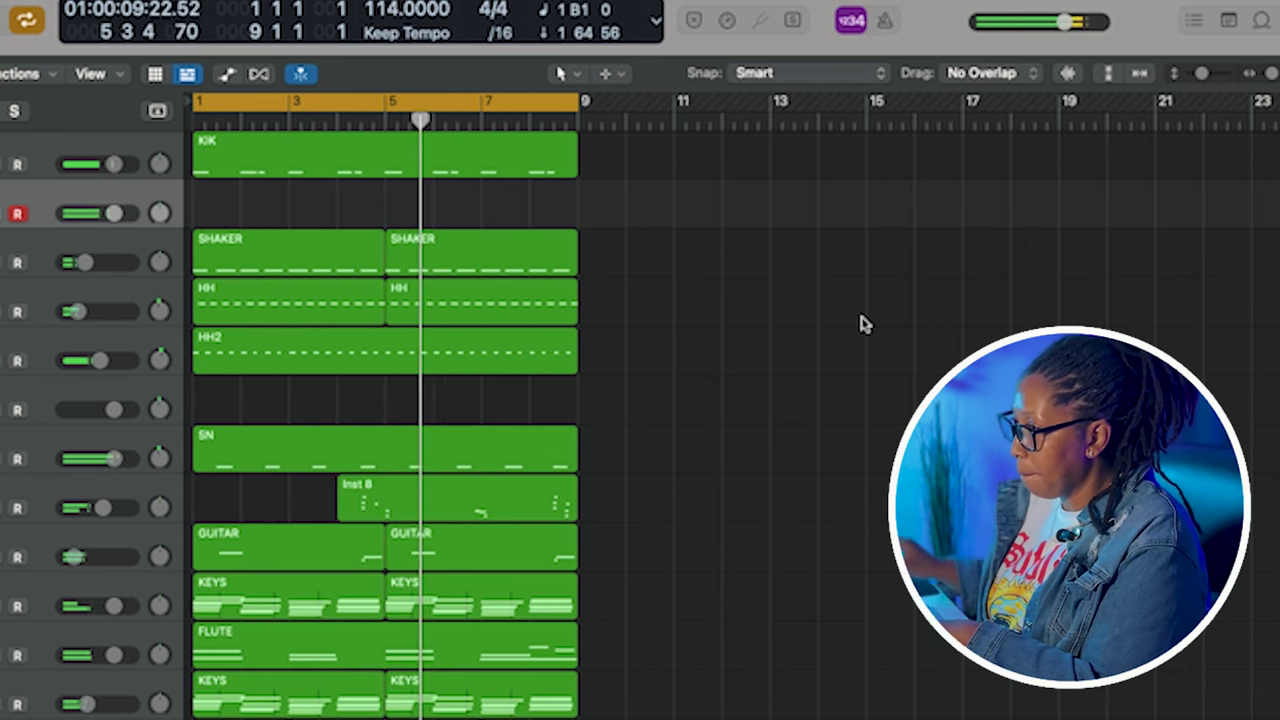
{"action": "key", "text": "space"}
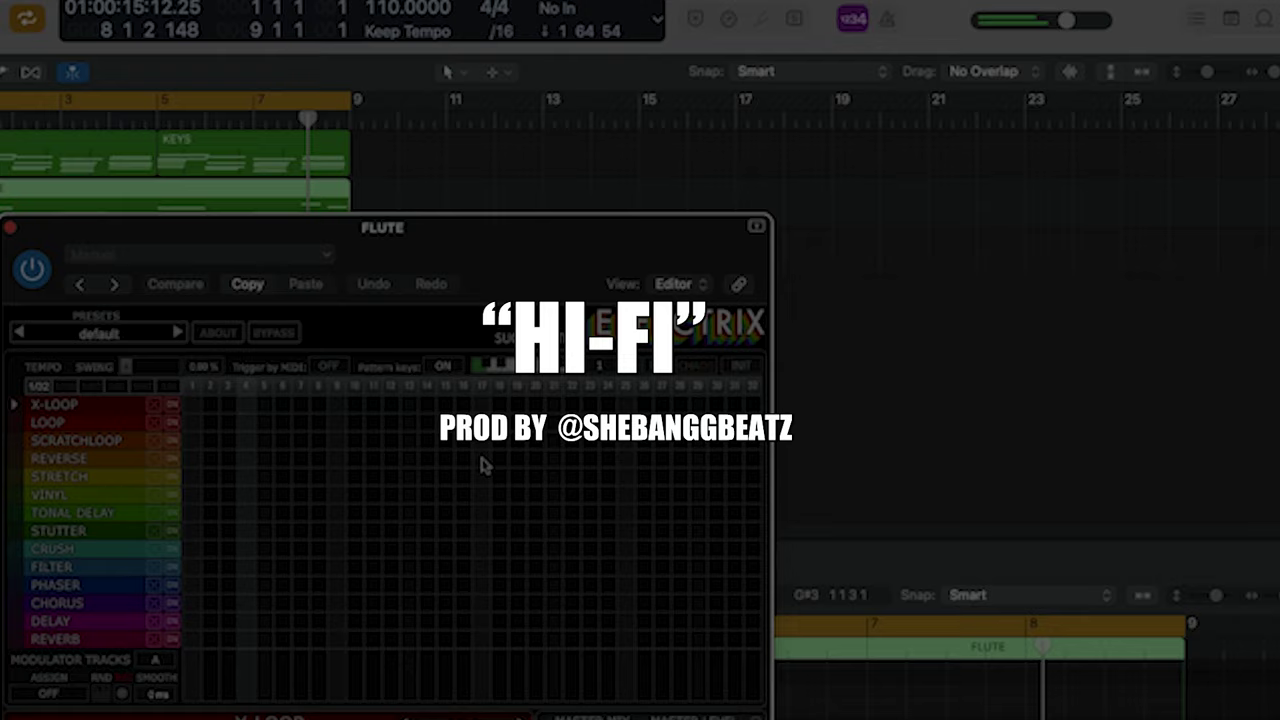
Step: Draw a Reverse block over steps 17–21 in the FLUTE track's Effectrix grid and set the sequence tempo to 1/16
{"action": "mouse_move", "coordinate": [482, 460]}
{"action": "left_mouse_down"}
{"action": "mouse_move", "coordinate": [559, 465]}
{"action": "mouse_move", "coordinate": [590, 448]}
{"action": "left_mouse_up"}
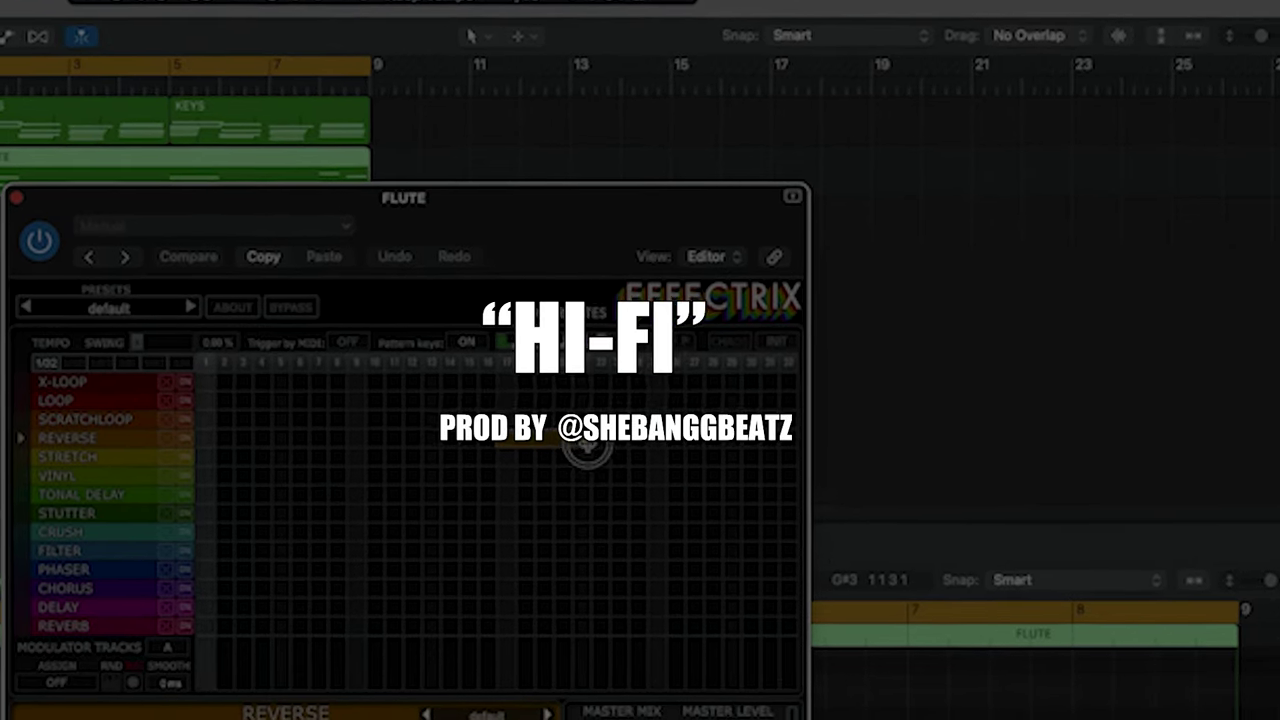
{"action": "key", "text": "space"}
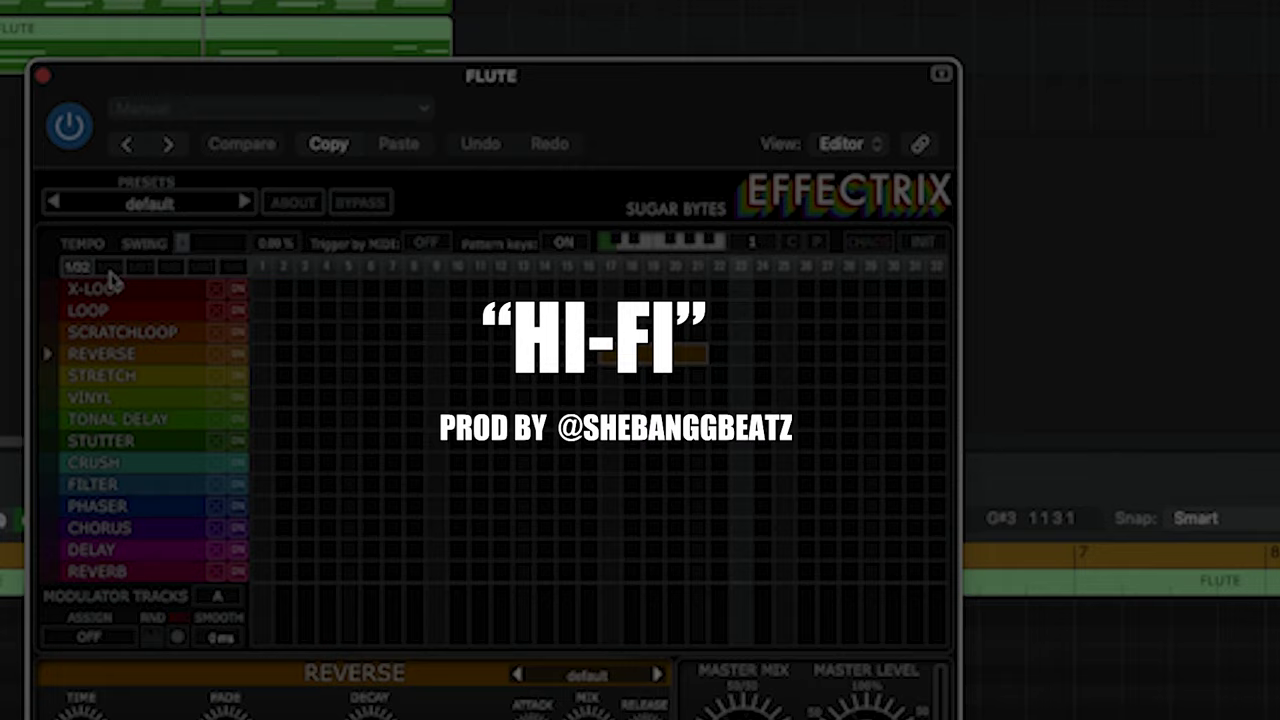
{"action": "left_click", "coordinate": [110, 269]}
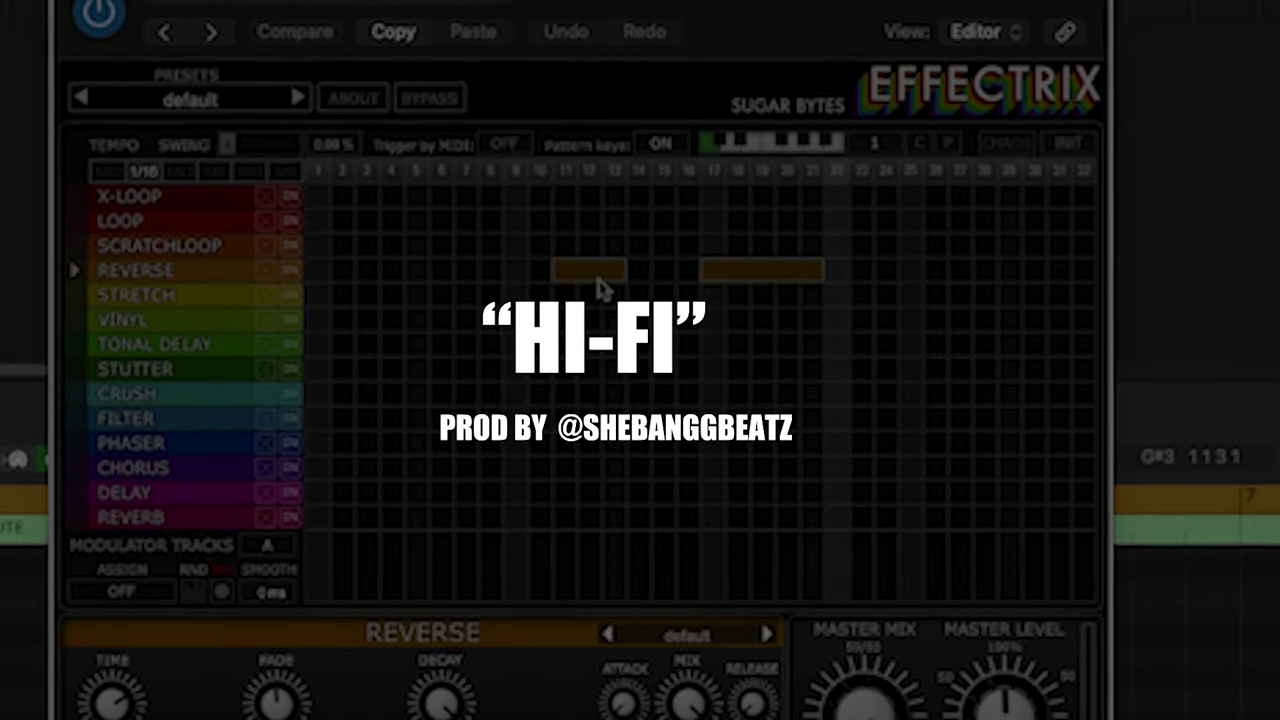
Step: Replace the Reverse blocks with two-step ones at steps 9–10 and 25–26, and add a Tonal Delay block at step 11
{"action": "right_click", "coordinate": [569, 271]}
{"action": "left_click_drag", "start_coordinate": [515, 270], "coordinate": [571, 252]}
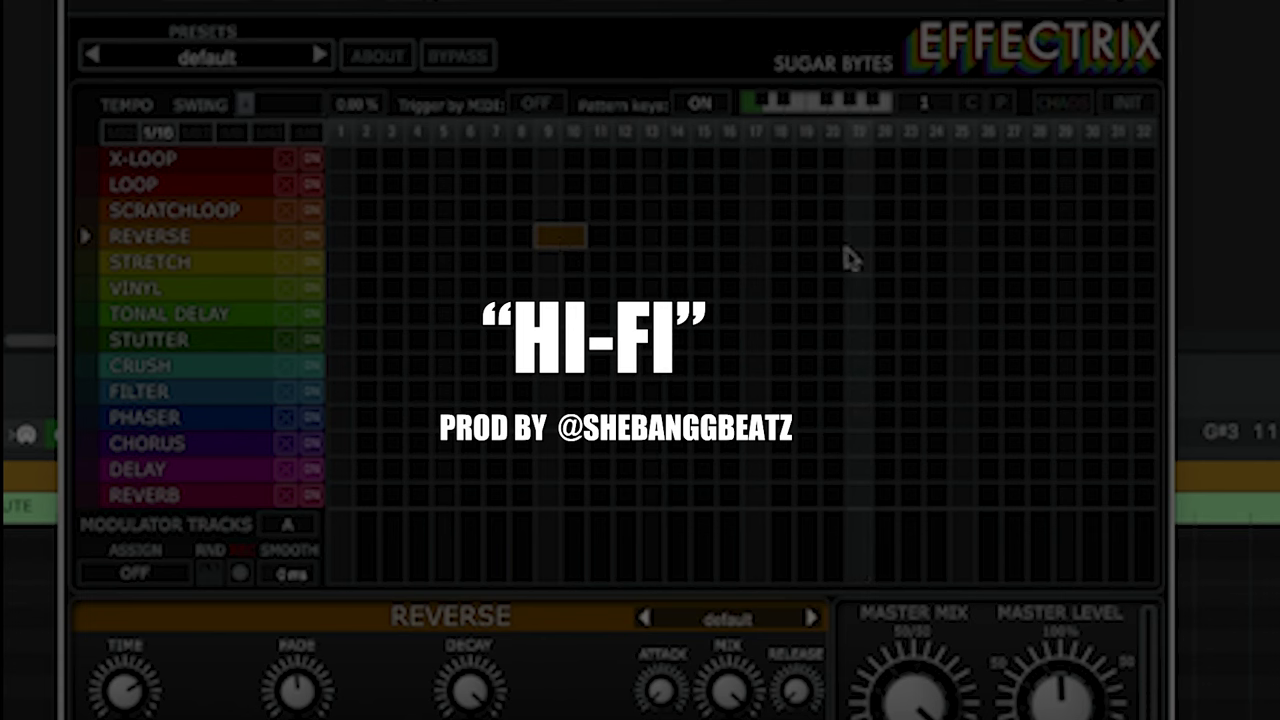
{"action": "left_click_drag", "start_coordinate": [952, 240], "coordinate": [1000, 243]}
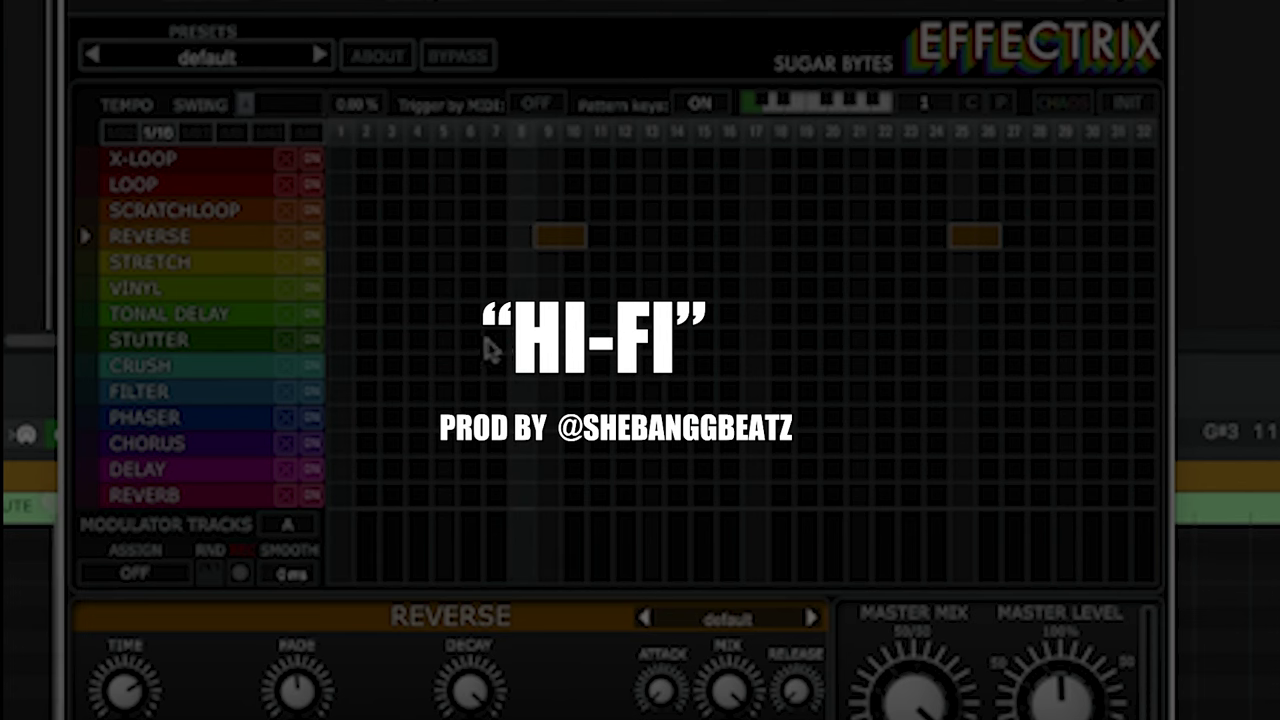
{"action": "left_click", "coordinate": [594, 314]}
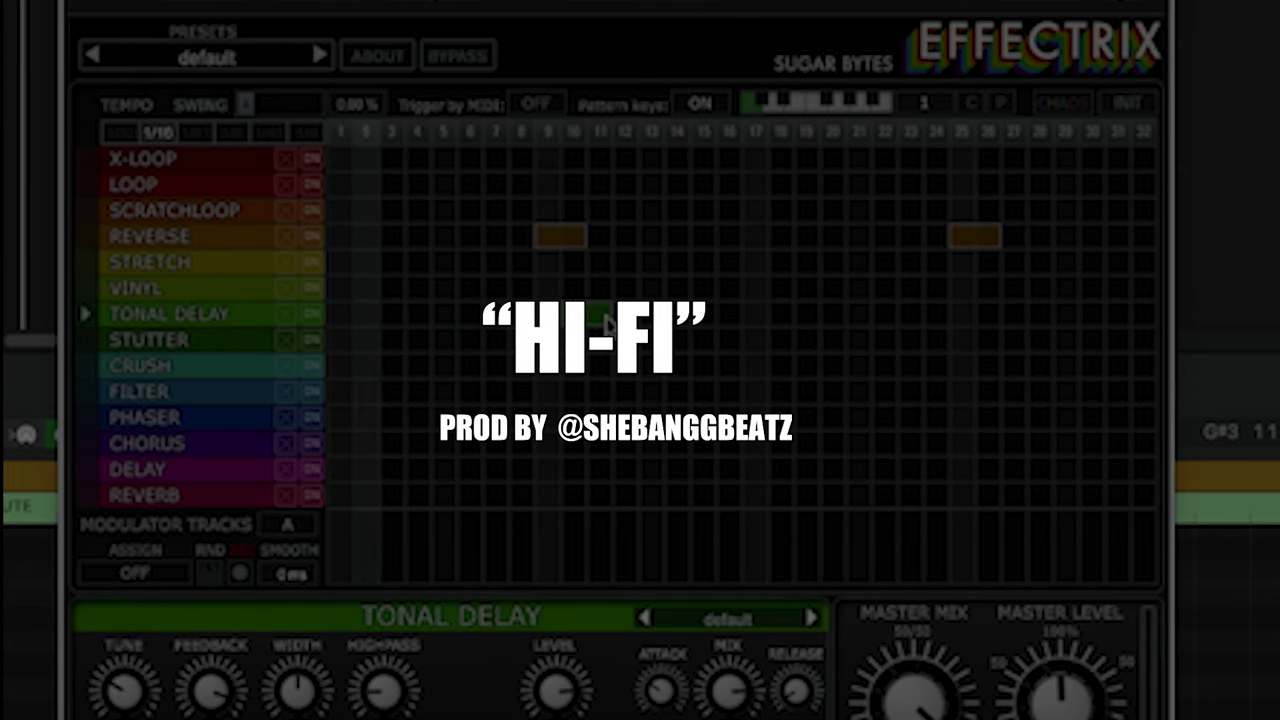